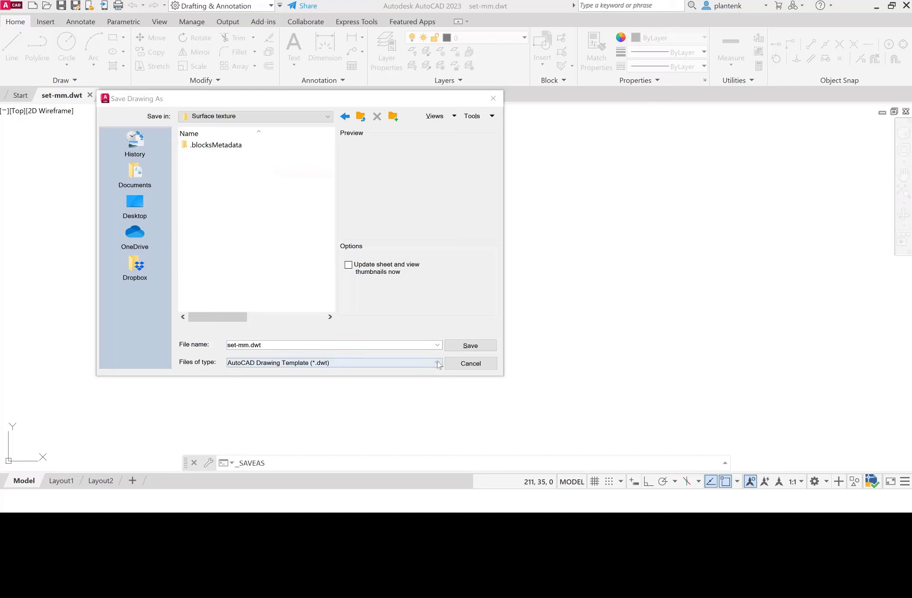
# Save the drawing as an AutoCAD 2018 Drawing named Surface tut in the Surface texture folder, replacing the existing file
pyautogui.click(438, 363)
pyautogui.click(329, 371)
pyautogui.click(271, 347)
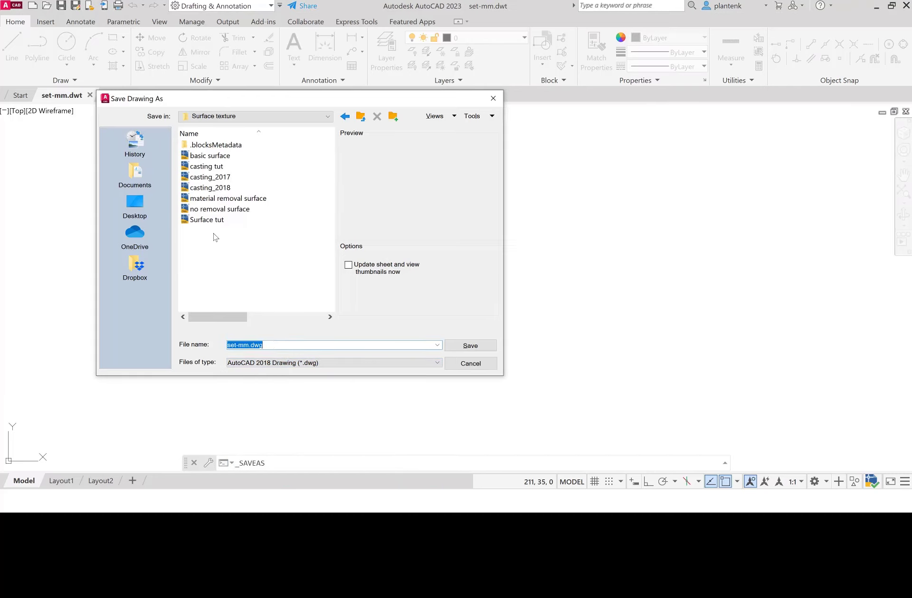
pyautogui.click(209, 220)
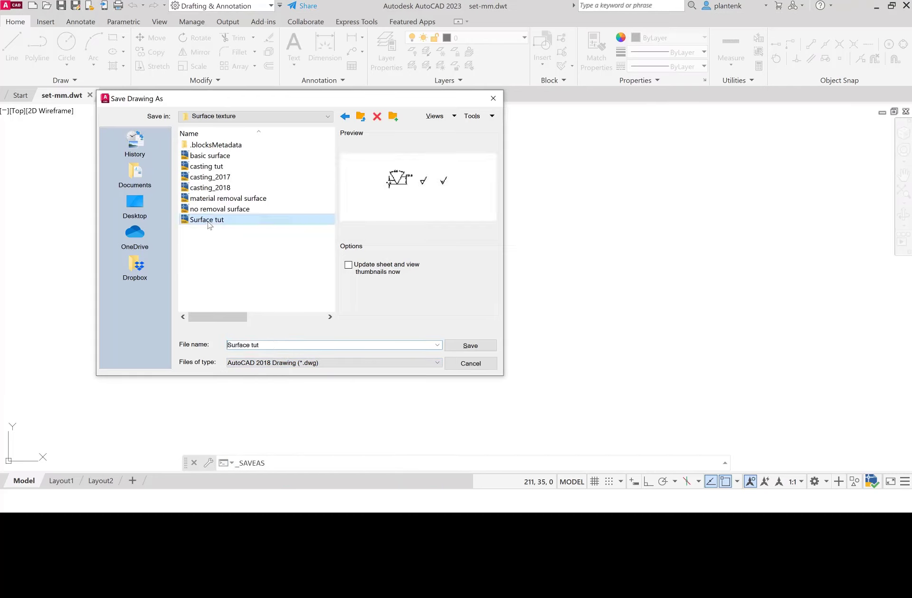
pyautogui.click(471, 347)
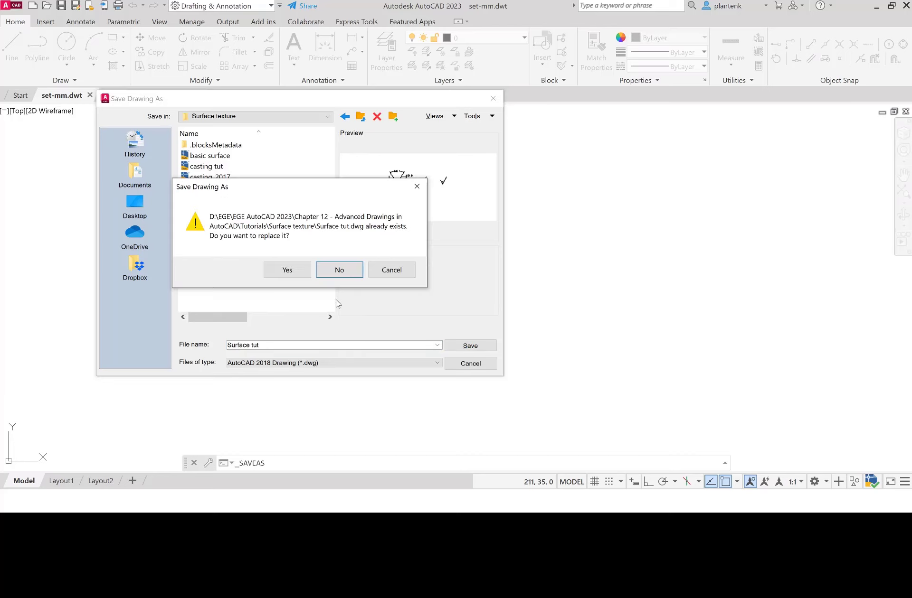
pyautogui.click(288, 269)
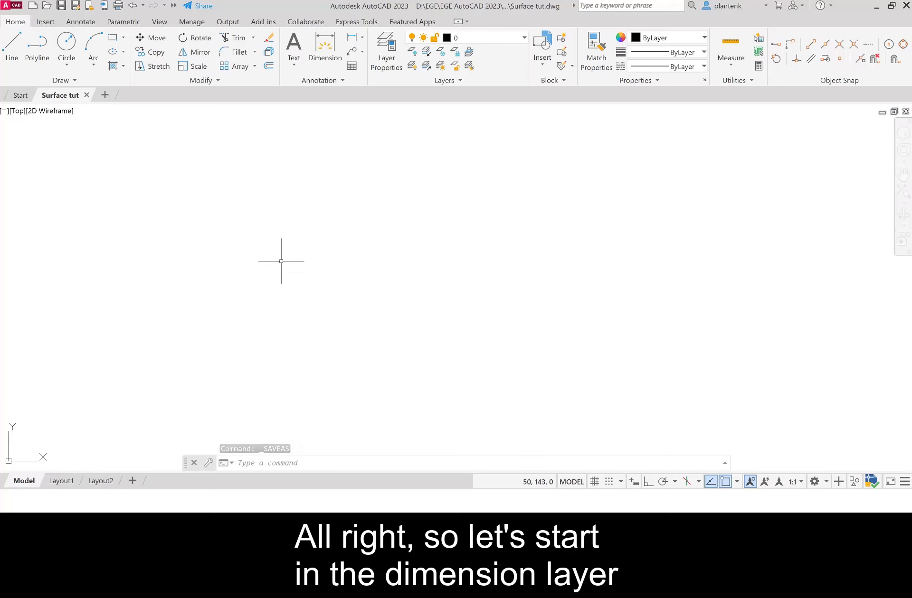
# Make Dimension the current layer and draw a line about 31 mm long at 120° with polar tracking on
pyautogui.click(523, 39)
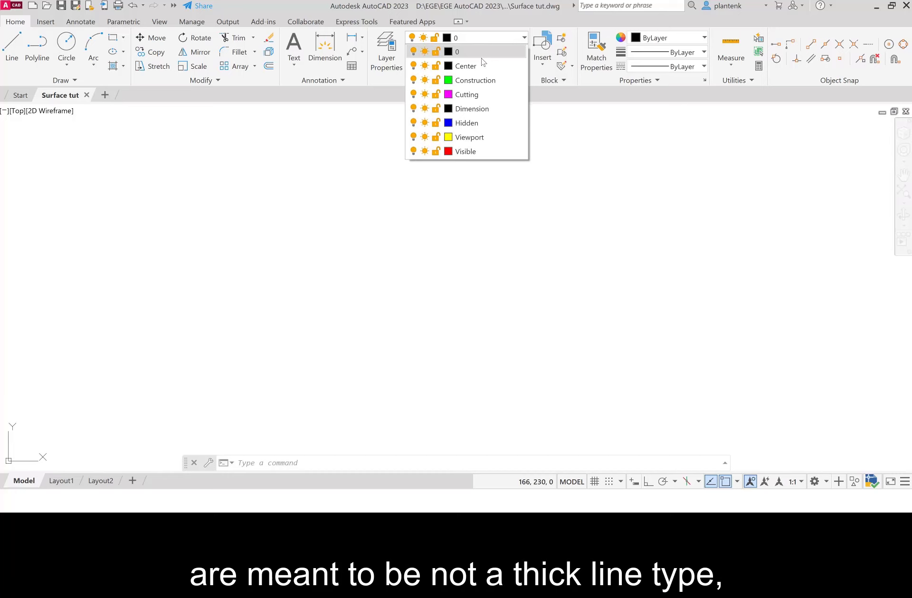
pyautogui.click(476, 112)
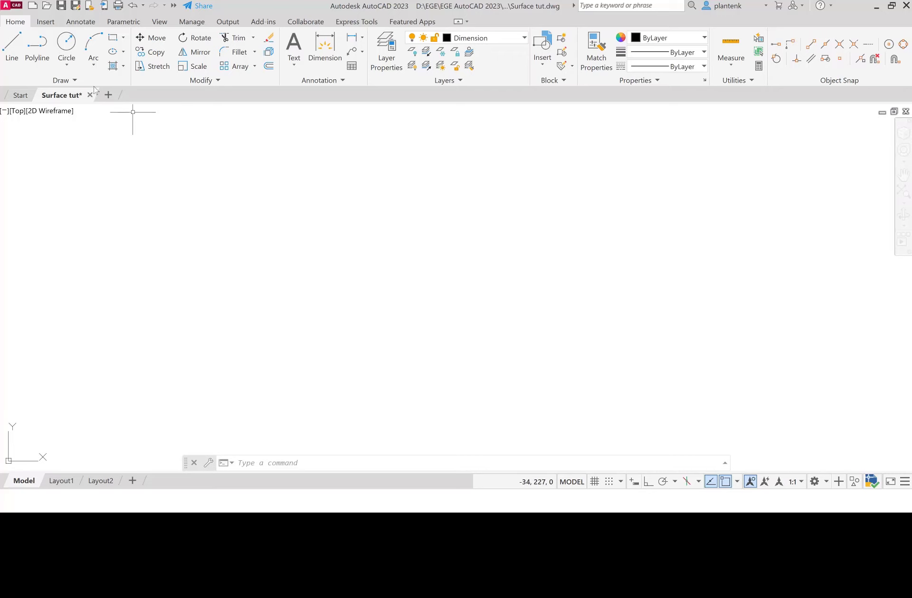
pyautogui.click(15, 45)
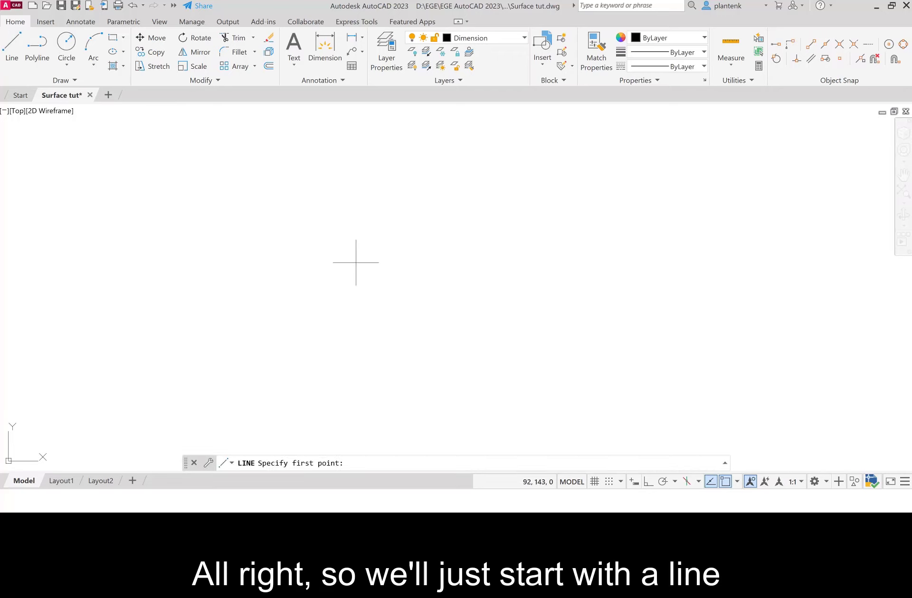
pyautogui.click(312, 278)
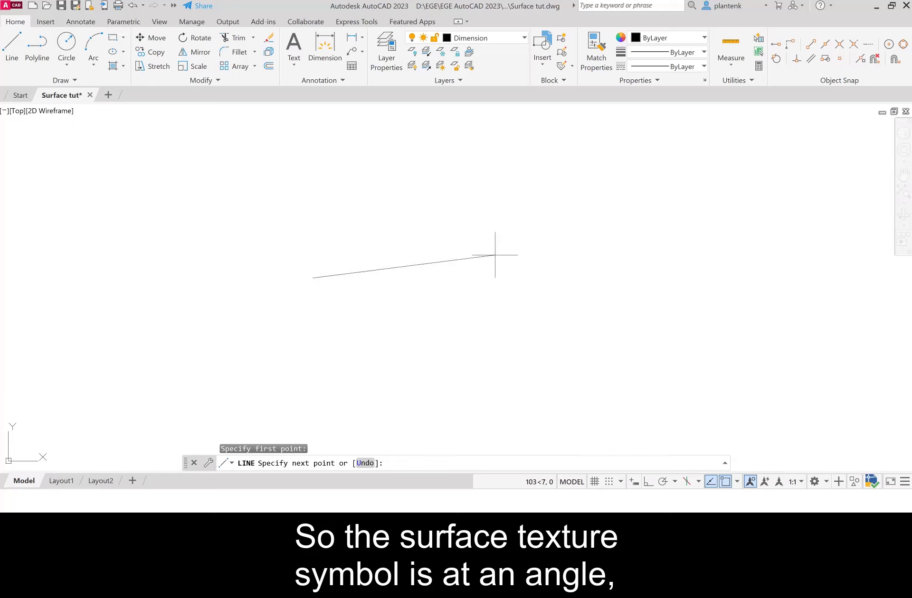
pyautogui.click(663, 482)
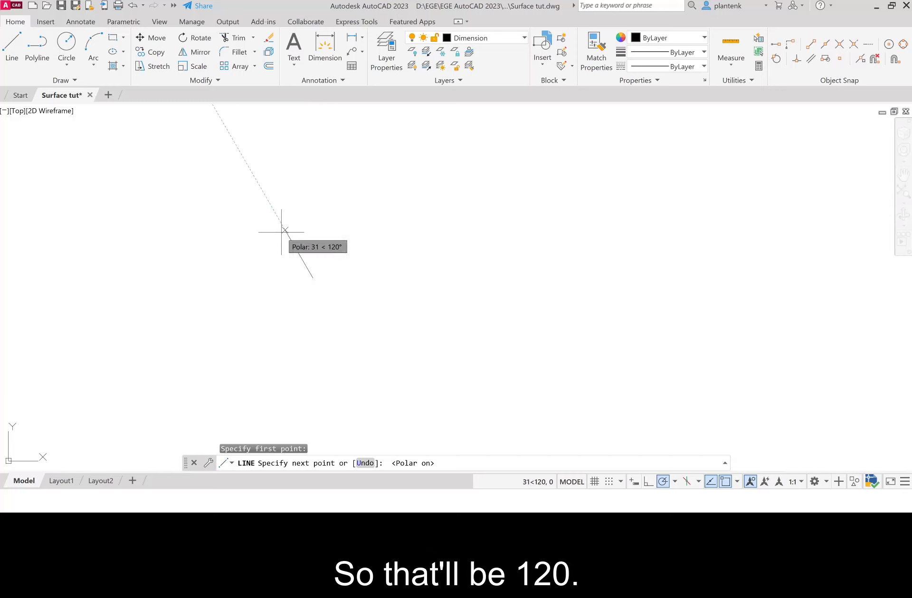
pyautogui.click(285, 231)
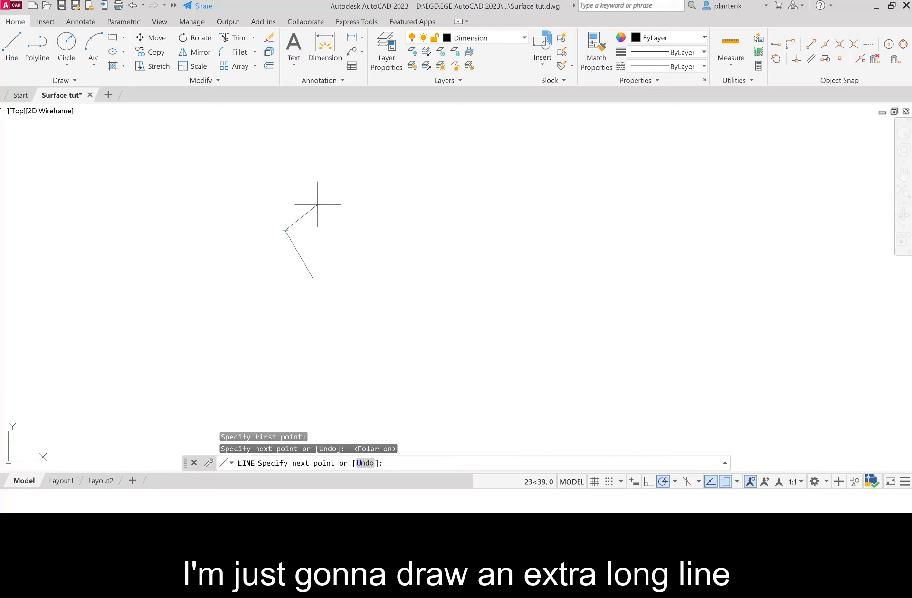
pyautogui.press('Return')
# Draw a second line about 37 mm long at 60° from the first line's lower endpoint to form a V
pyautogui.press('Return')
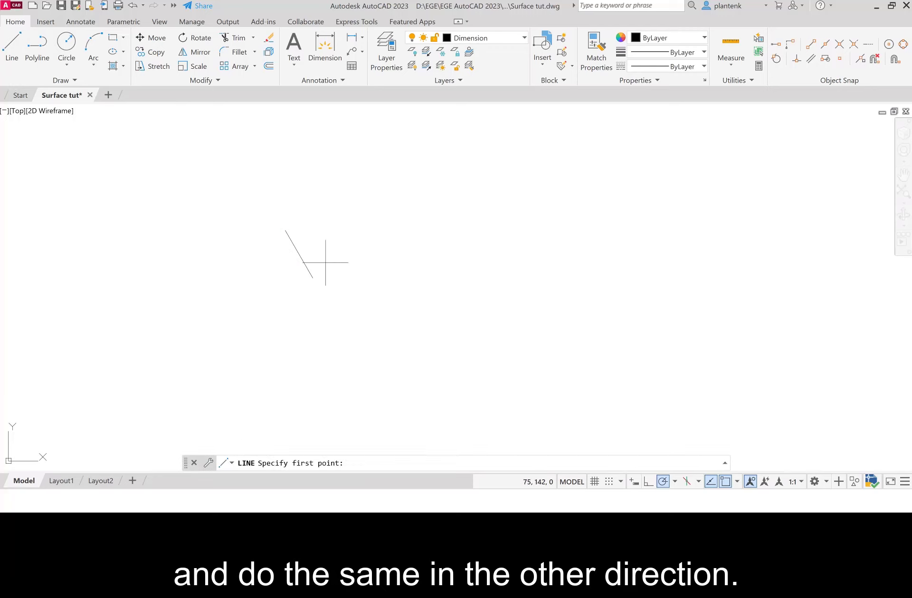
pyautogui.click(312, 278)
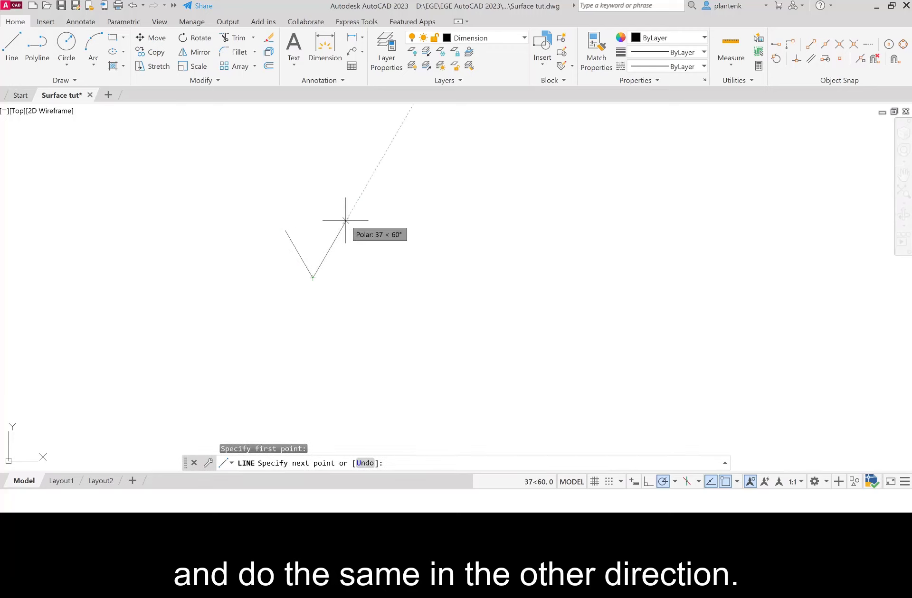
pyautogui.click(346, 219)
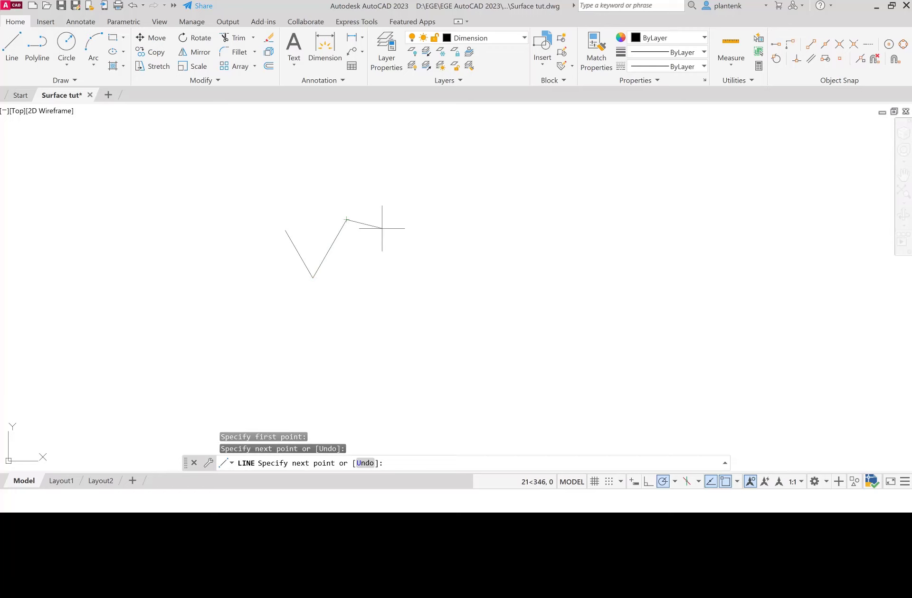
pyautogui.press('Return')
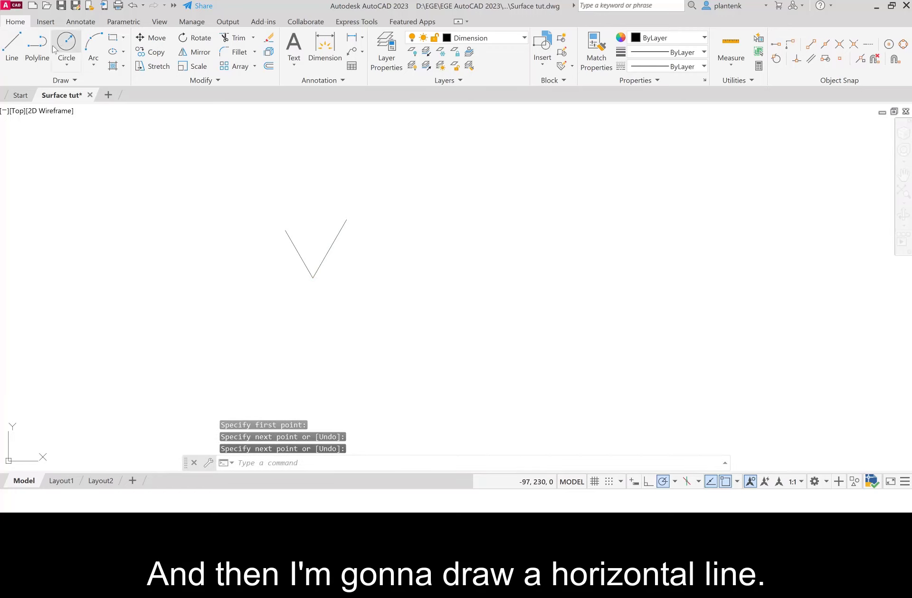
# Draw a horizontal construction line to the right from the vertex of the V, slightly shorter than its legs
pyautogui.click(11, 46)
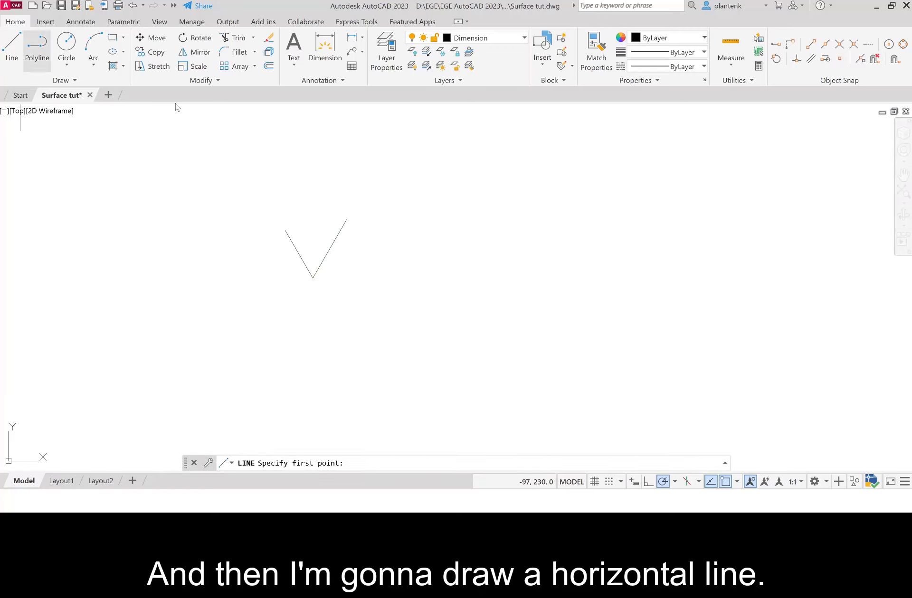
pyautogui.click(311, 279)
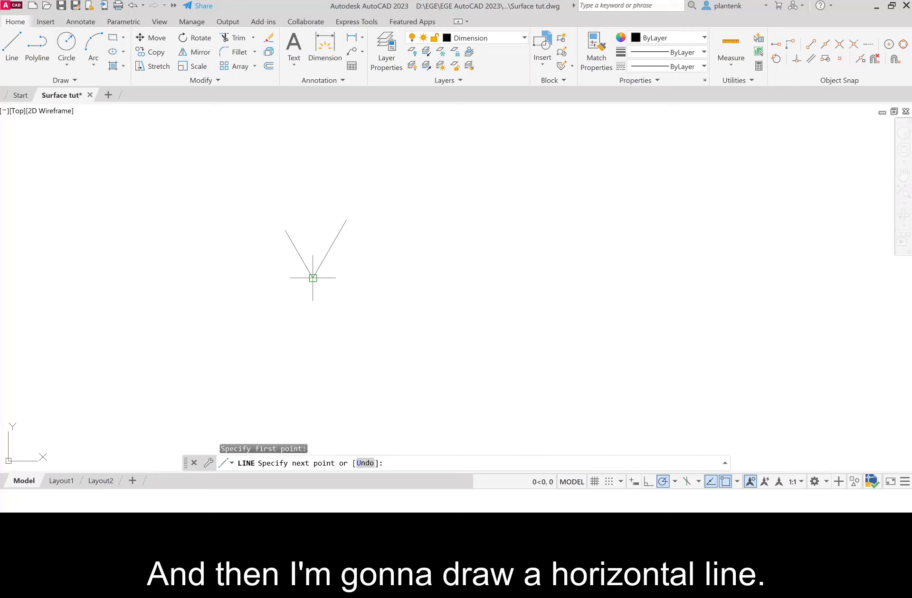
pyautogui.click(359, 278)
pyautogui.press('Return')
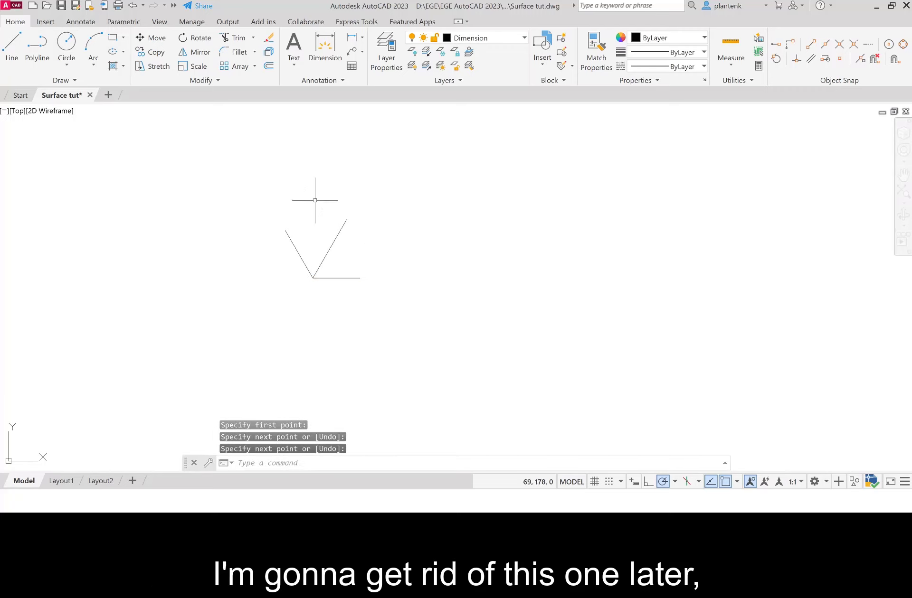
# Copy the horizontal line straight up twice, at distances of 4.5 and 9 (@4.5<90 and @9<90)
pyautogui.click(158, 54)
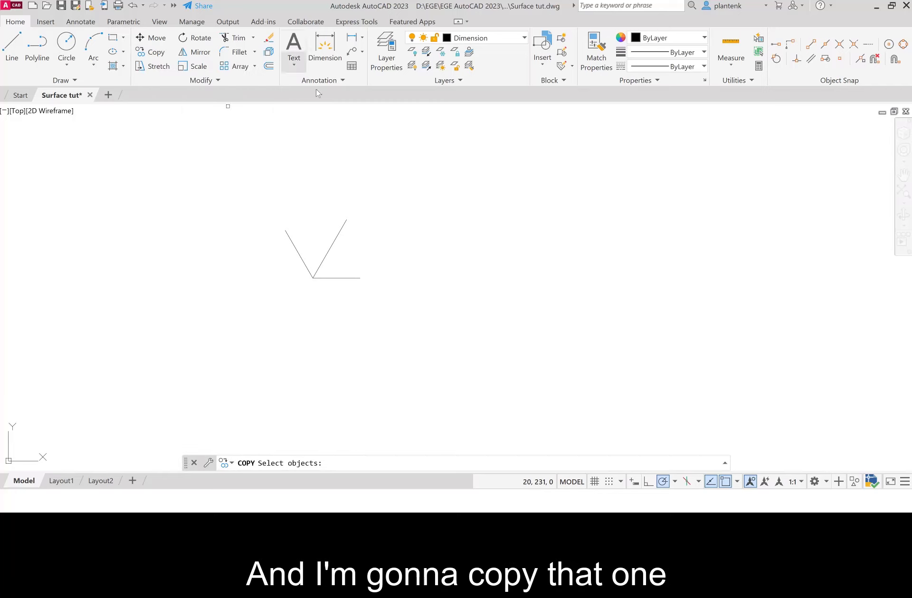
pyautogui.click(338, 280)
pyautogui.press('Return')
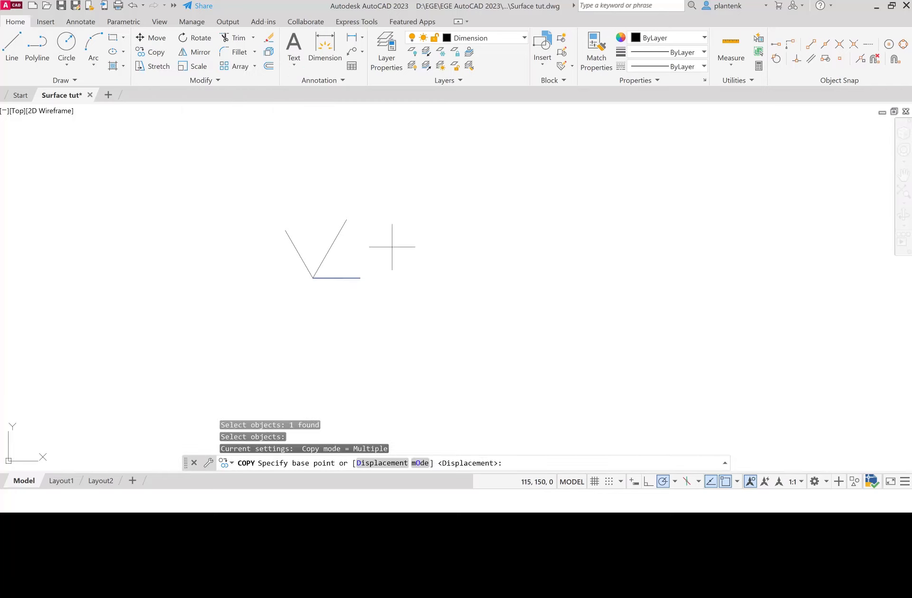
pyautogui.click(399, 274)
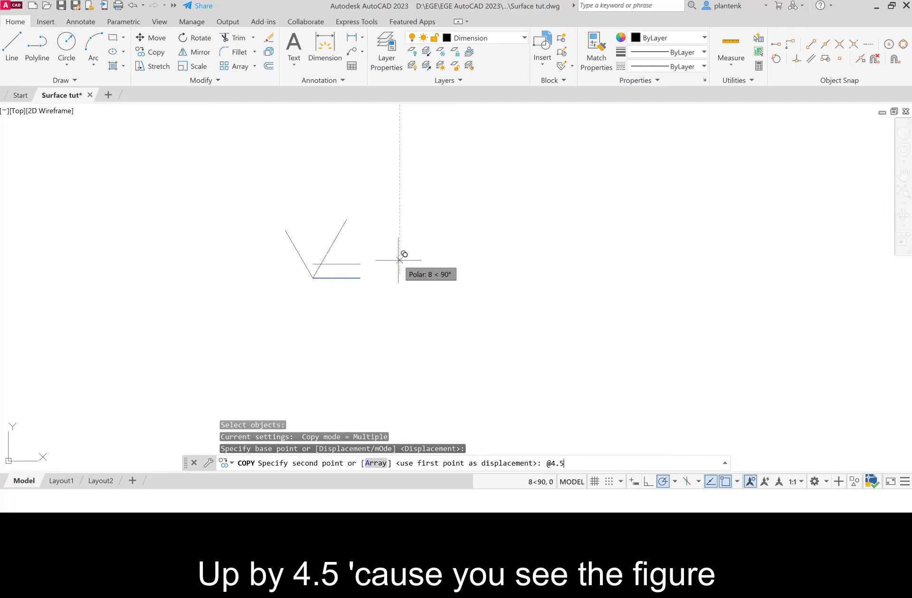
pyautogui.press('Return')
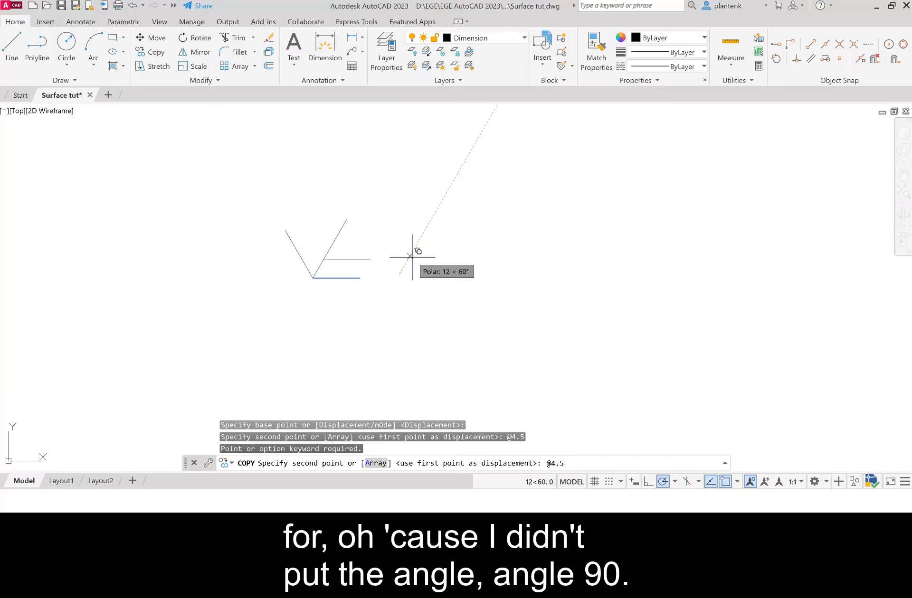
pyautogui.press('Return')
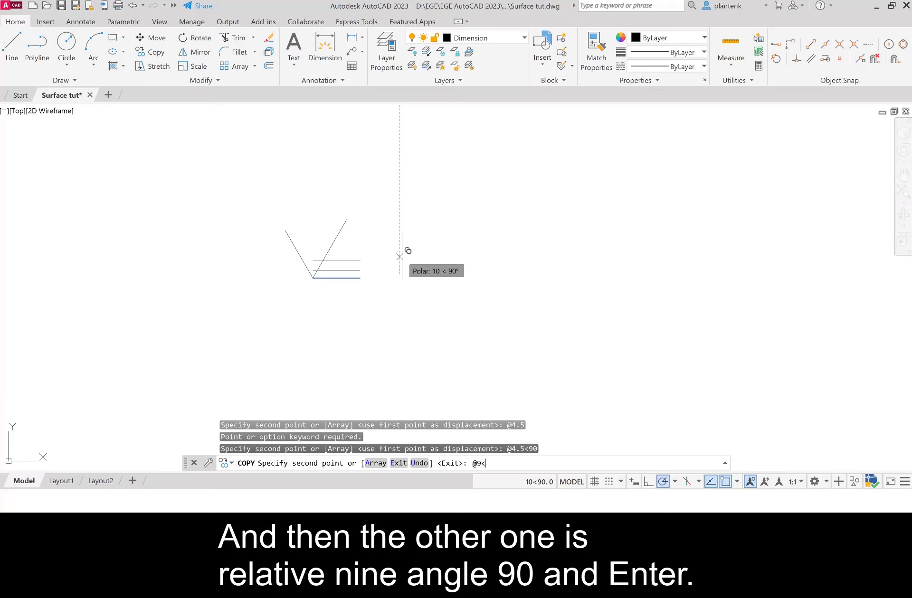
pyautogui.write('@9<90')
pyautogui.press('Return')
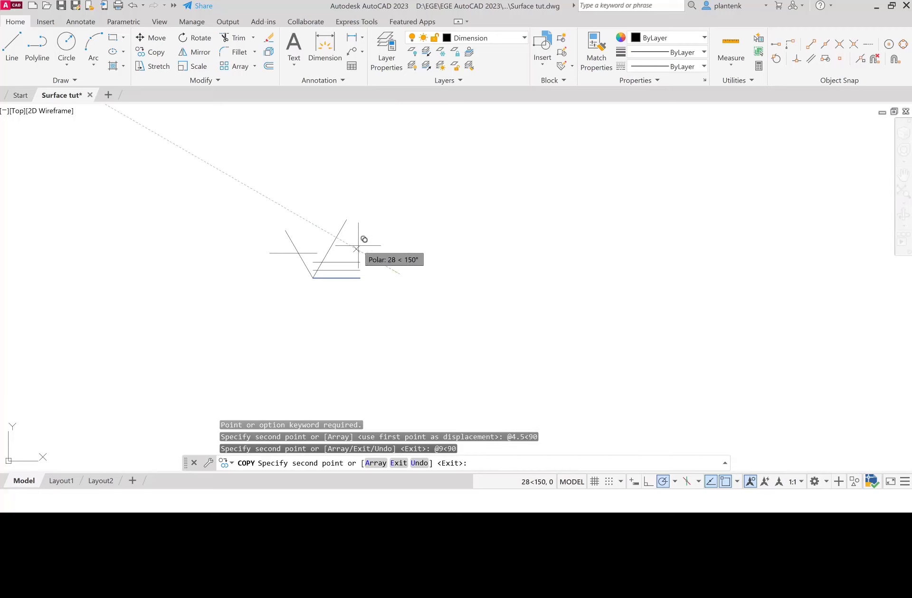
pyautogui.press('Return')
# Stretch the left ends of both copied horizontal lines past the V's left leg, the lower one by about 15 mm
pyautogui.click(335, 262)
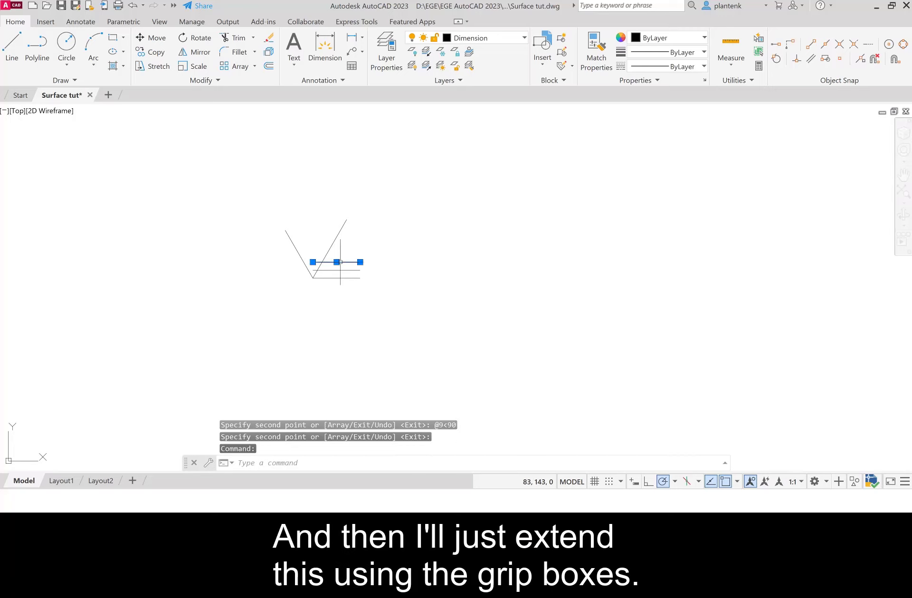
pyautogui.click(313, 262)
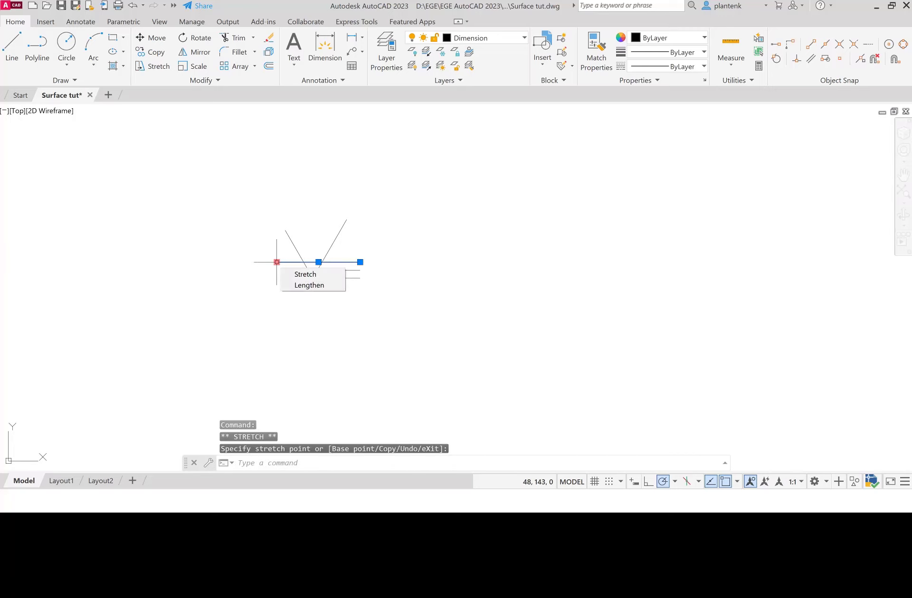
pyautogui.click(276, 262)
pyautogui.click(335, 270)
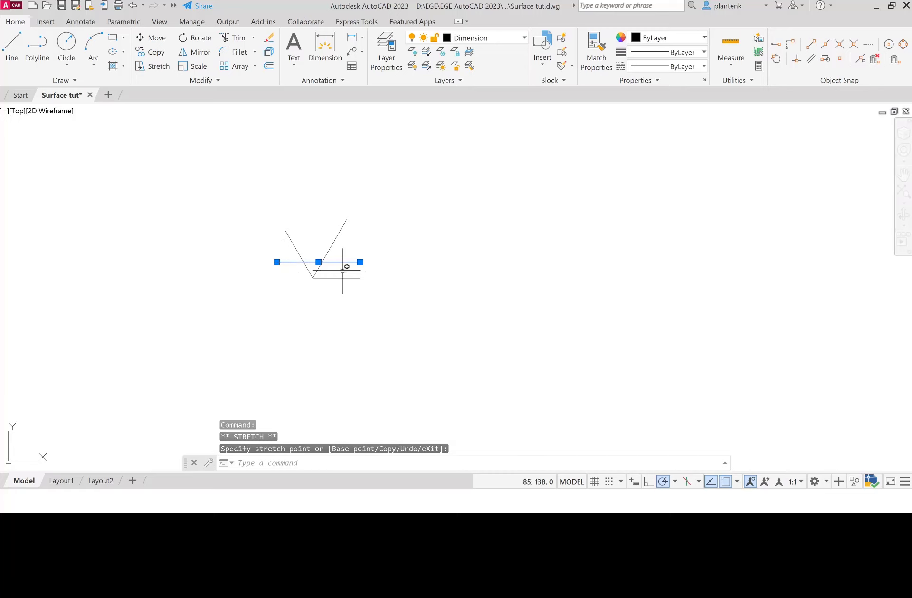
pyautogui.click(312, 269)
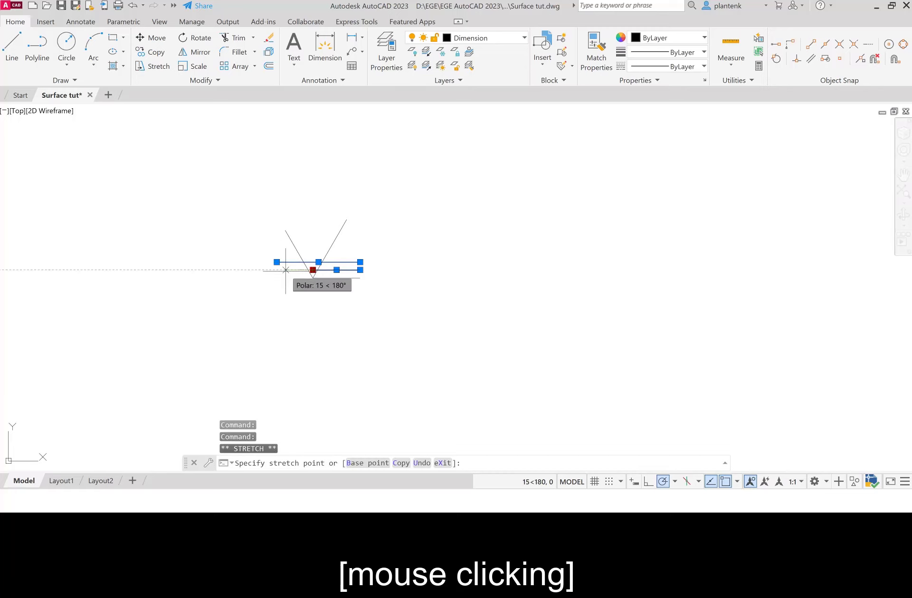
pyautogui.click(286, 270)
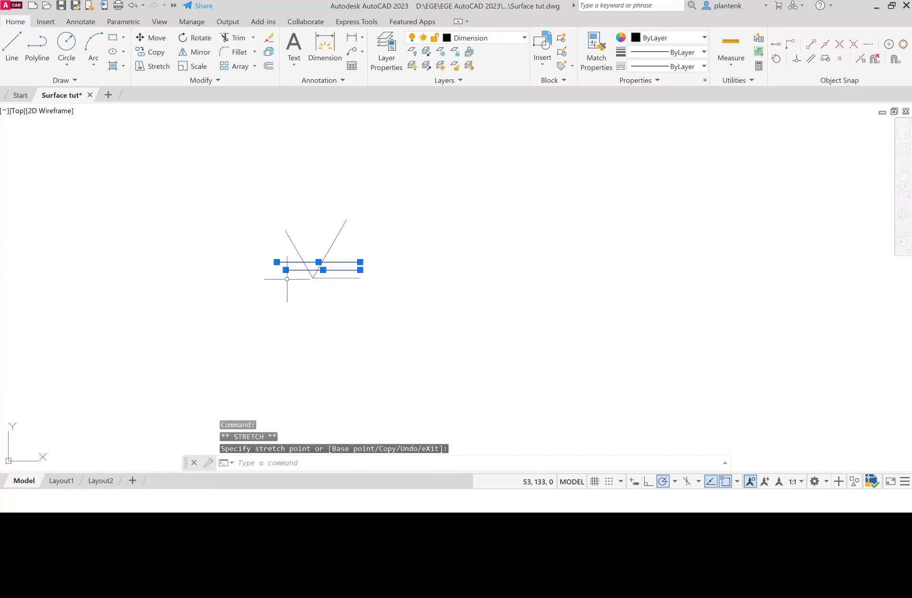
pyautogui.press('Escape')
# Trim the V's left leg above the lower copied line and its right leg above the upper copied line
pyautogui.scroll(3, 309, 269)
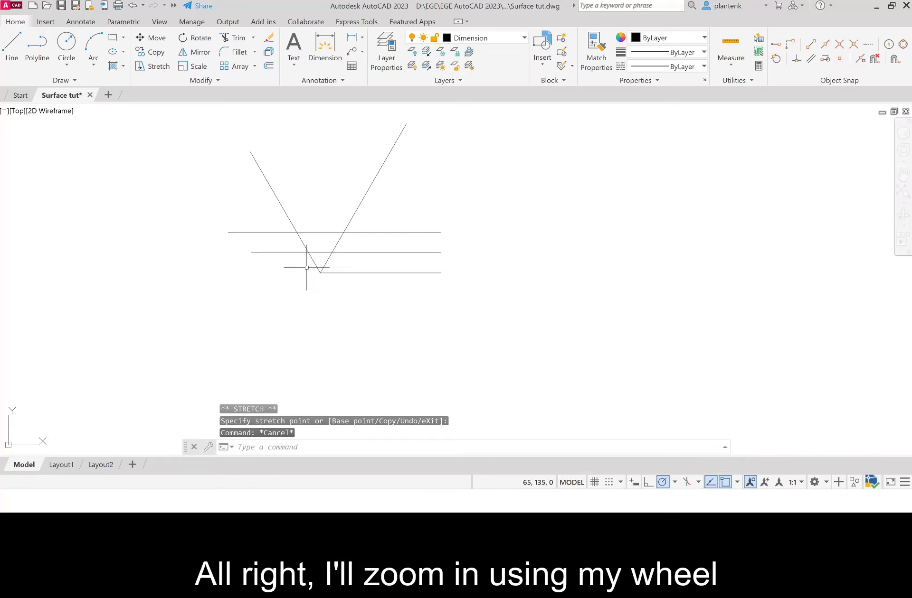
pyautogui.scroll(2, 321, 204)
pyautogui.moveTo(322, 197)
pyautogui.mouseDown(button='middle')
pyautogui.moveTo(327, 231)
pyautogui.moveTo(346, 261)
pyautogui.mouseUp(button='middle')
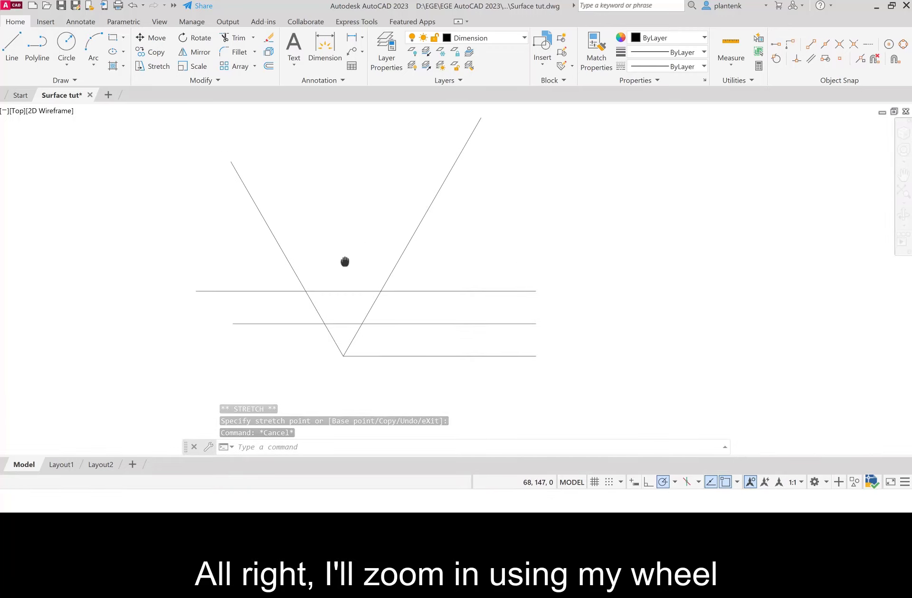
pyautogui.click(234, 39)
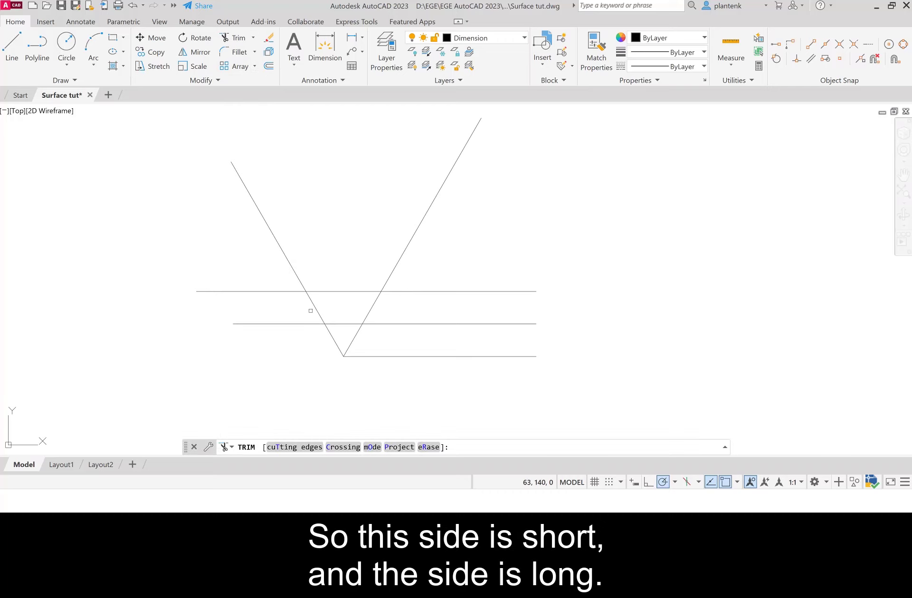
pyautogui.click(297, 271)
pyautogui.click(313, 302)
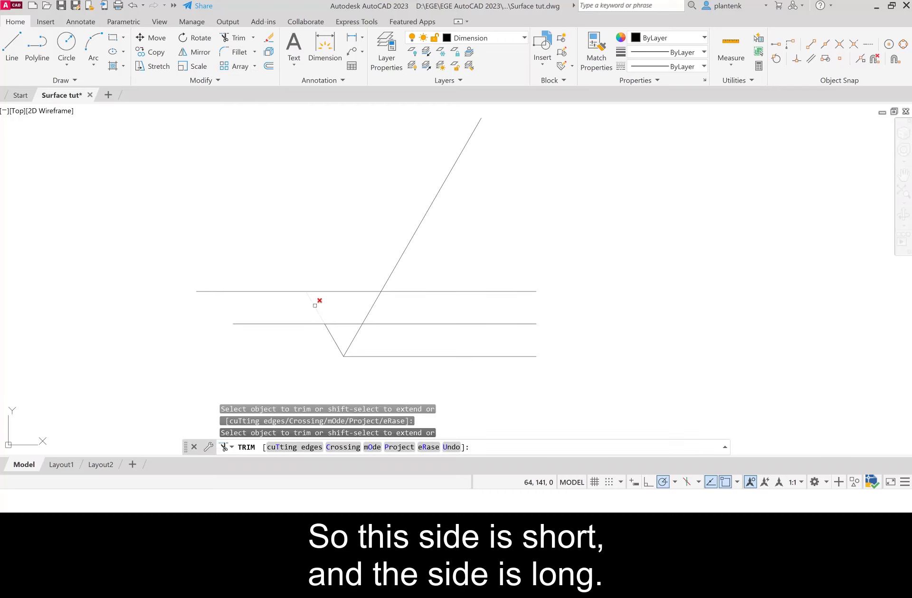
pyautogui.click(373, 307)
pyautogui.press('Escape')
# Erase the three horizontal construction lines, leaving only the check-mark shape
pyautogui.click(421, 292)
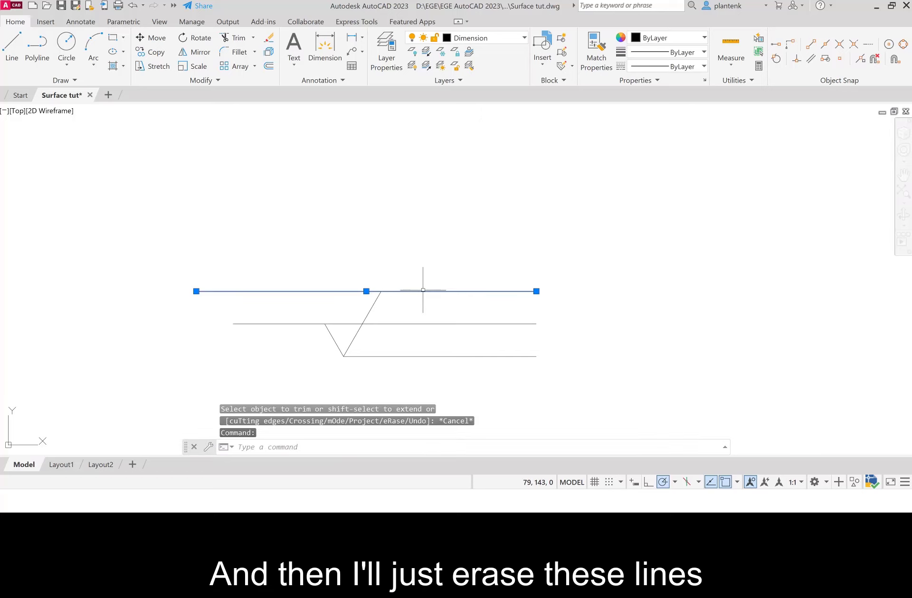
pyautogui.press('Delete')
pyautogui.click(418, 323)
pyautogui.press('Delete')
pyautogui.click(414, 357)
pyautogui.press('Delete')
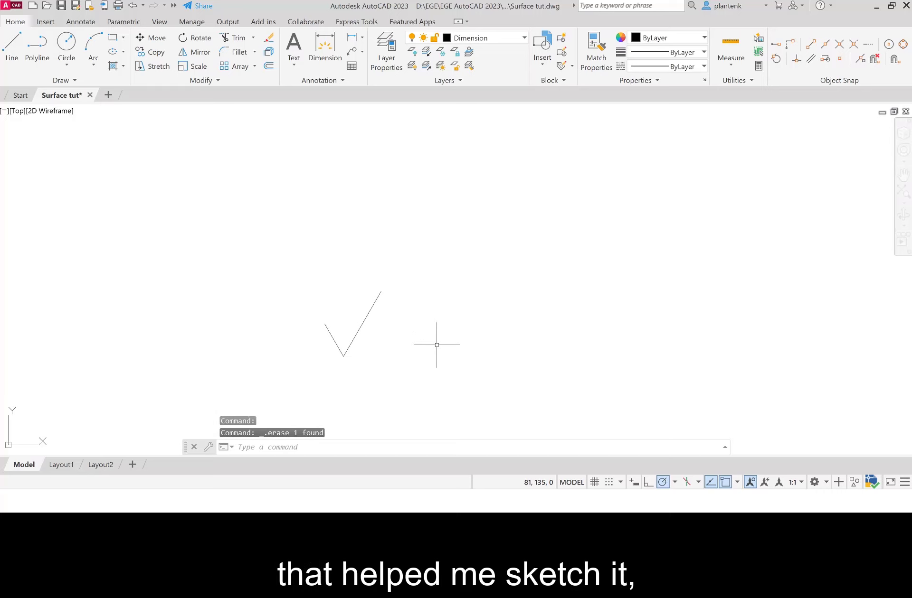
pyautogui.moveTo(410, 360); pyautogui.dragTo(388, 334, button='middle')
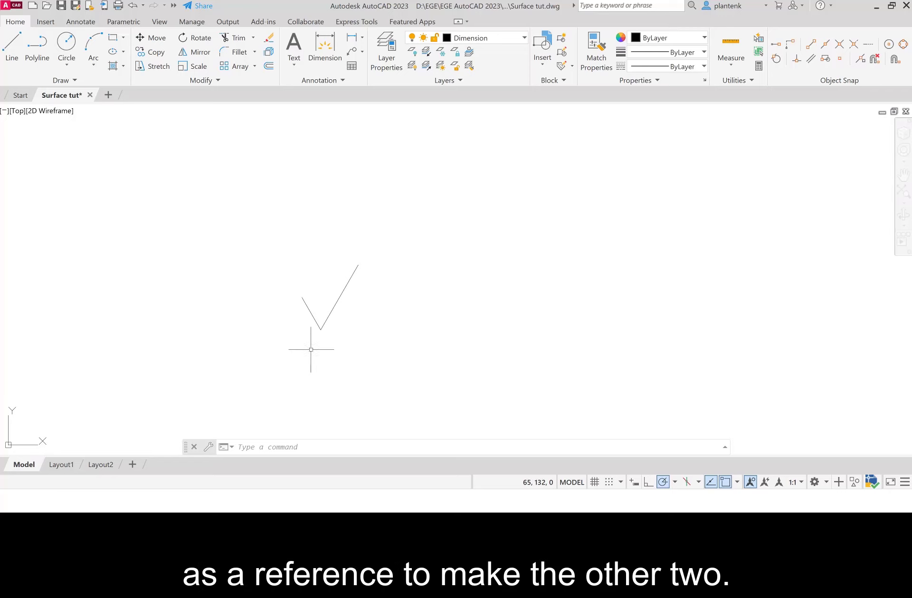
# Copy the check-mark shape horizontally to the right twice, leaving three separate check marks in a row
pyautogui.click(154, 53)
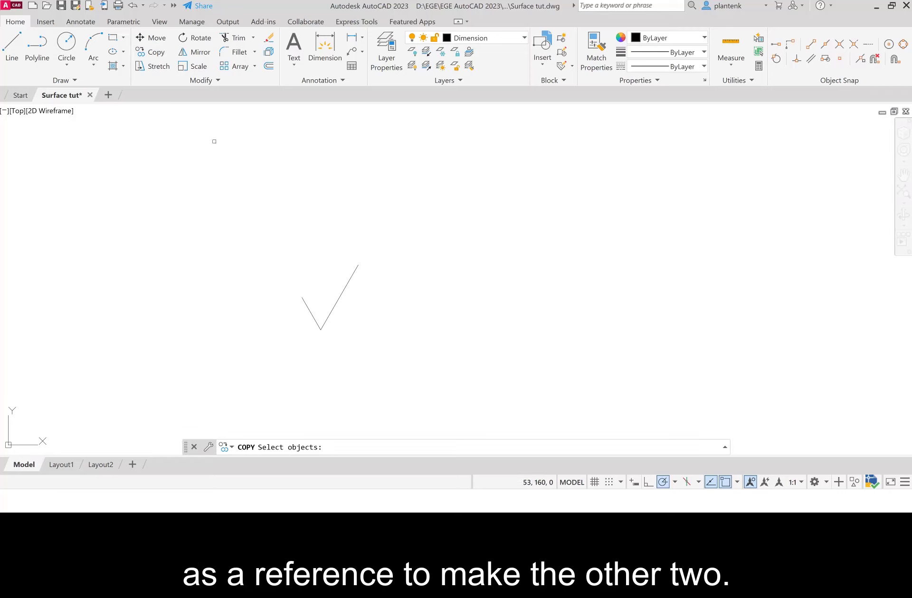
pyautogui.click(274, 239)
pyautogui.click(385, 348)
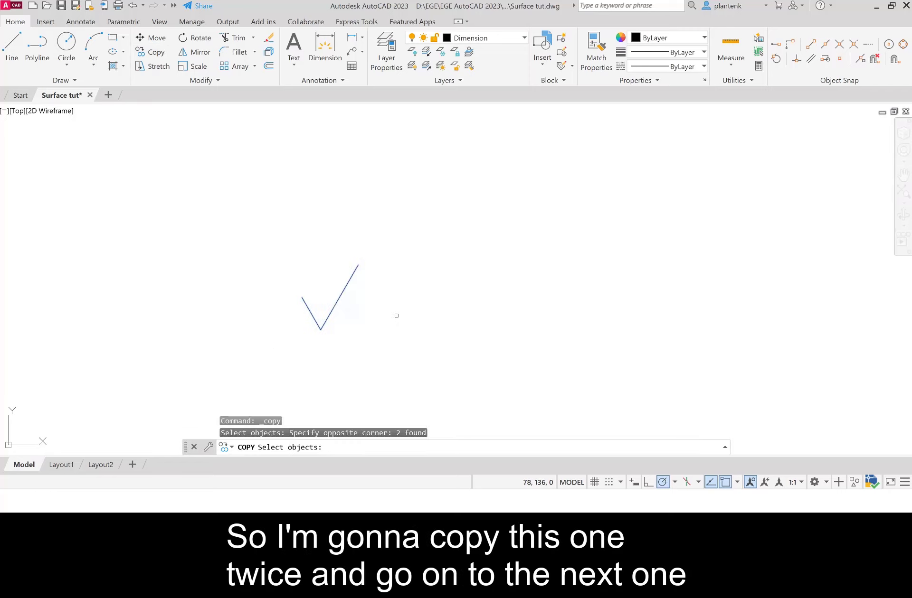
pyautogui.press('Return')
pyautogui.click(382, 333)
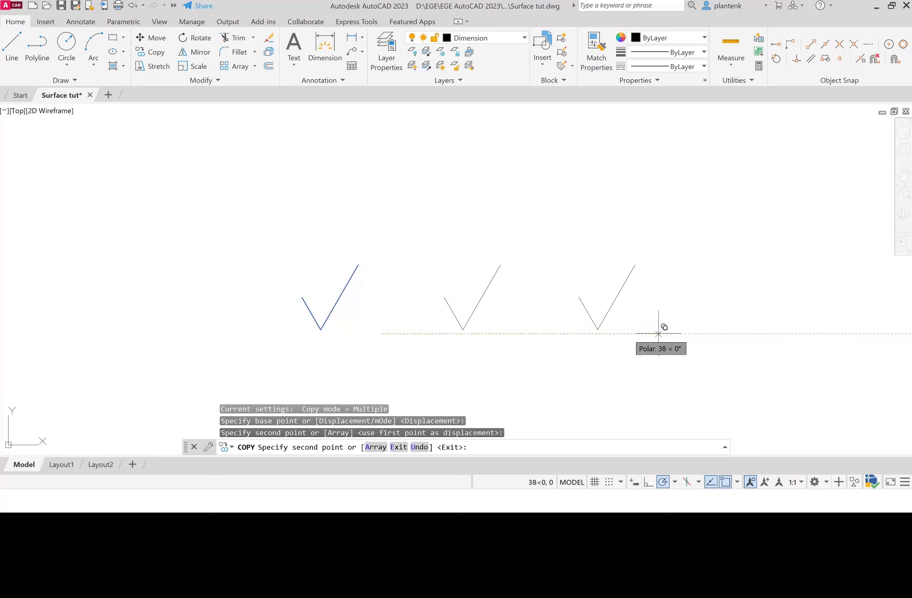
pyautogui.click(686, 334)
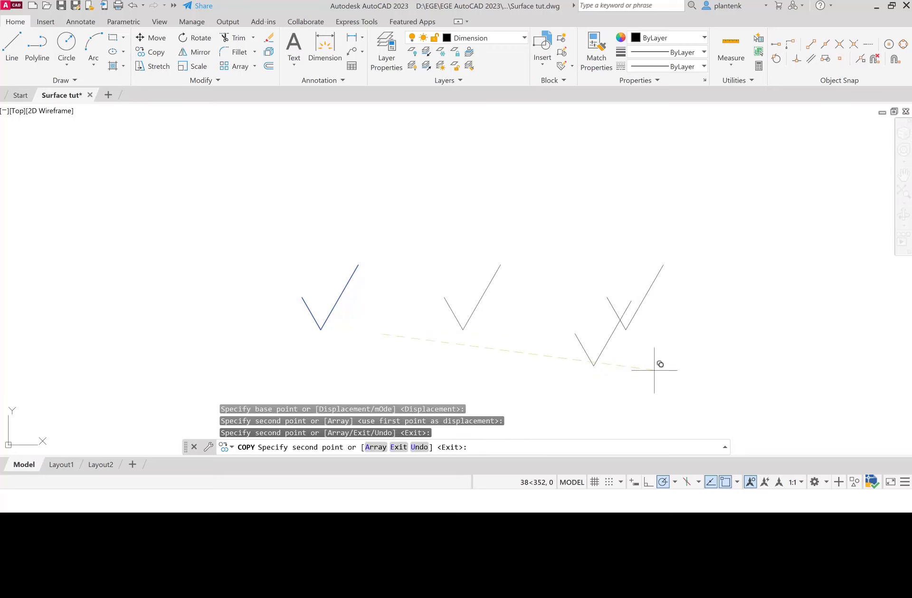
pyautogui.press('Return')
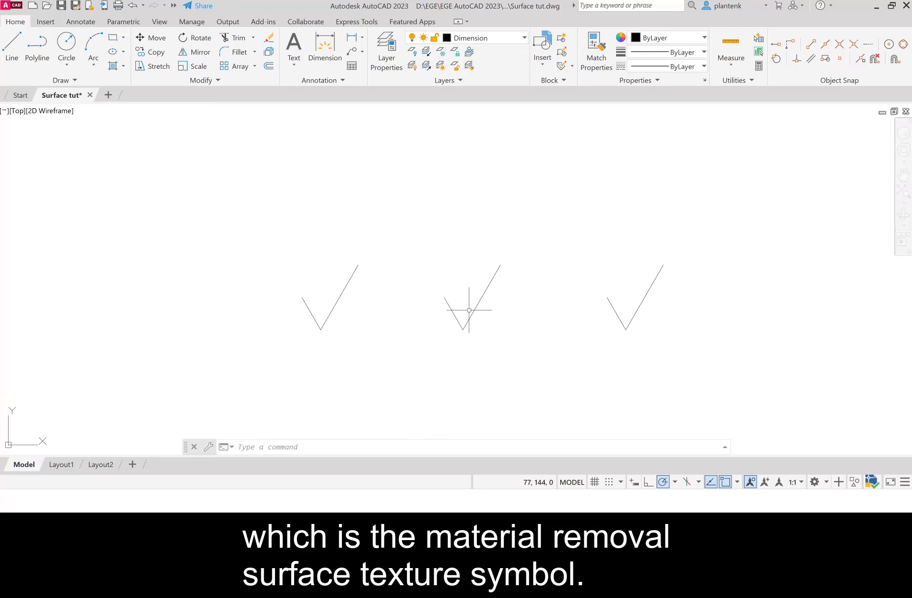
# Draw a horizontal line on the middle check mark from the top end of its short leg across to its long leg
pyautogui.click(12, 48)
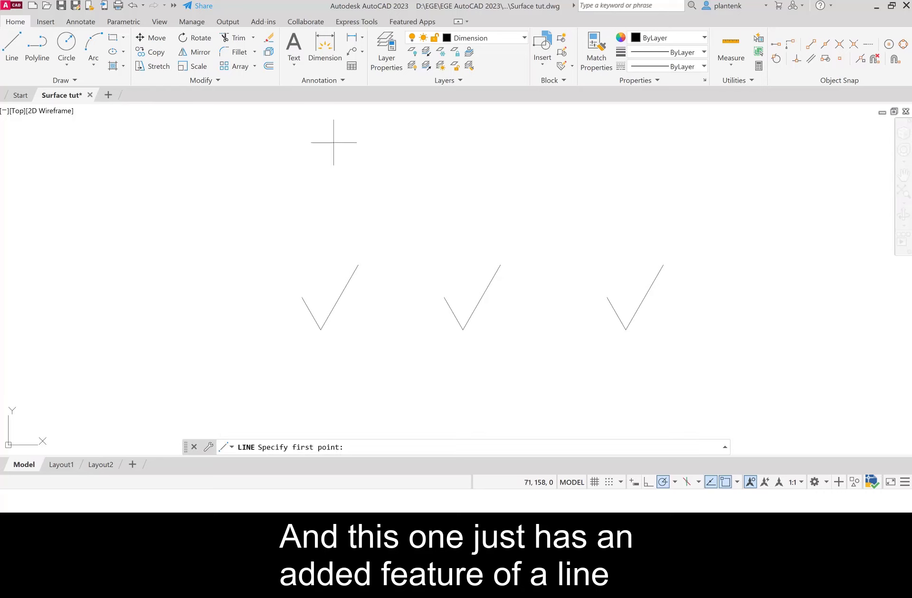
pyautogui.click(444, 298)
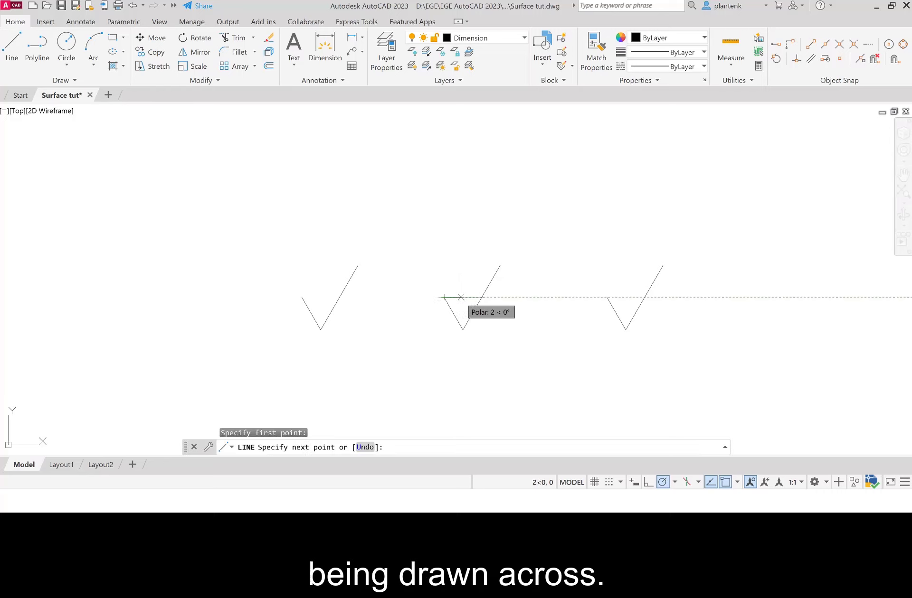
pyautogui.click(481, 298)
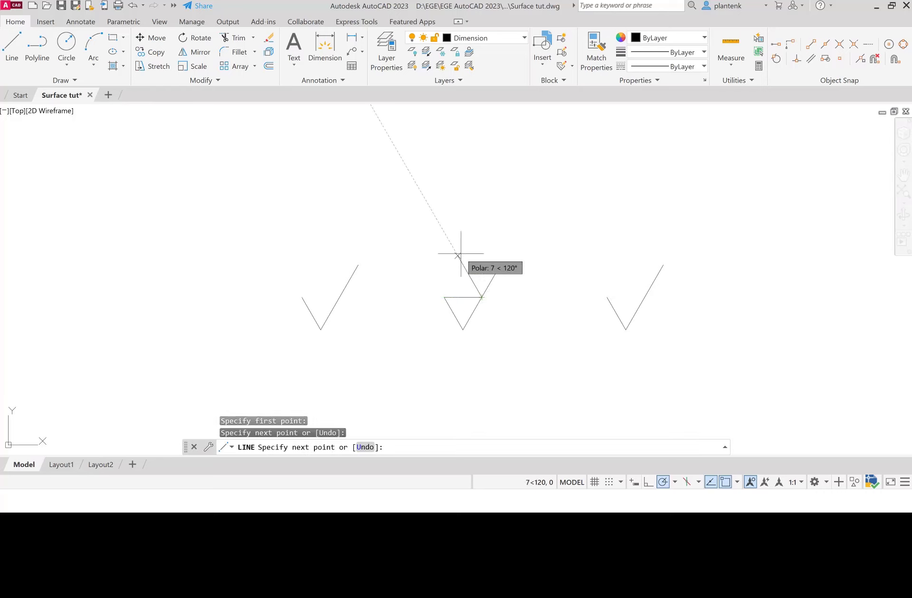
pyautogui.press('Return')
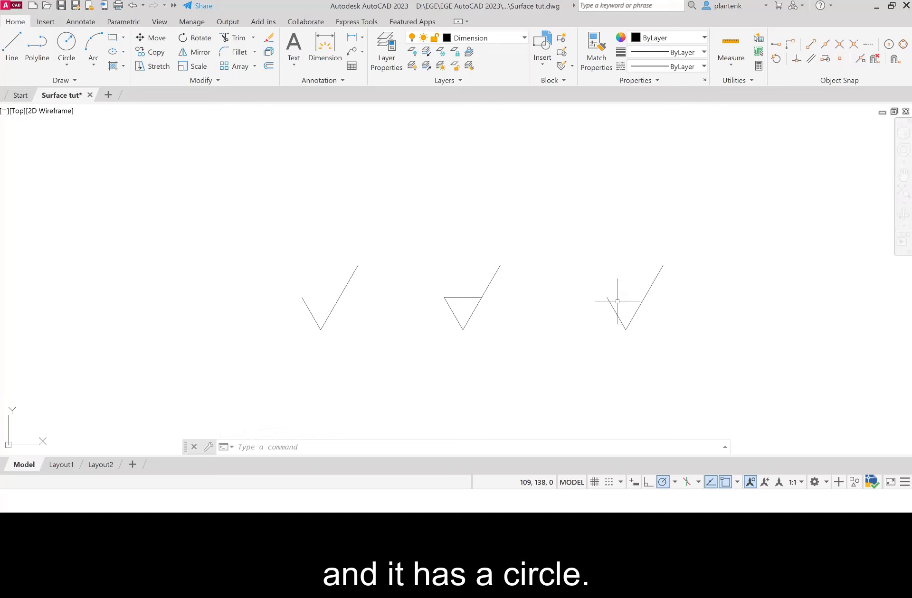
pyautogui.click(67, 67)
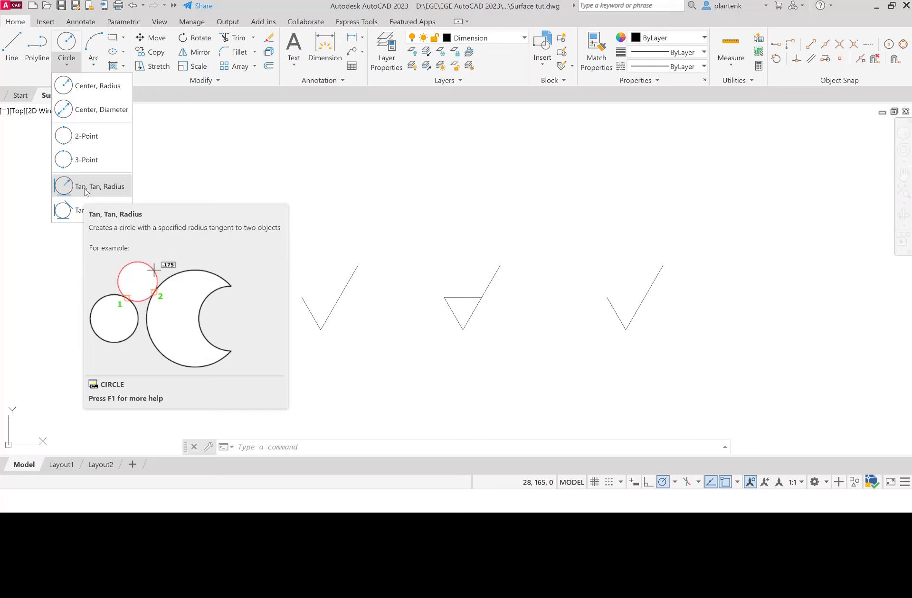
pyautogui.click(86, 187)
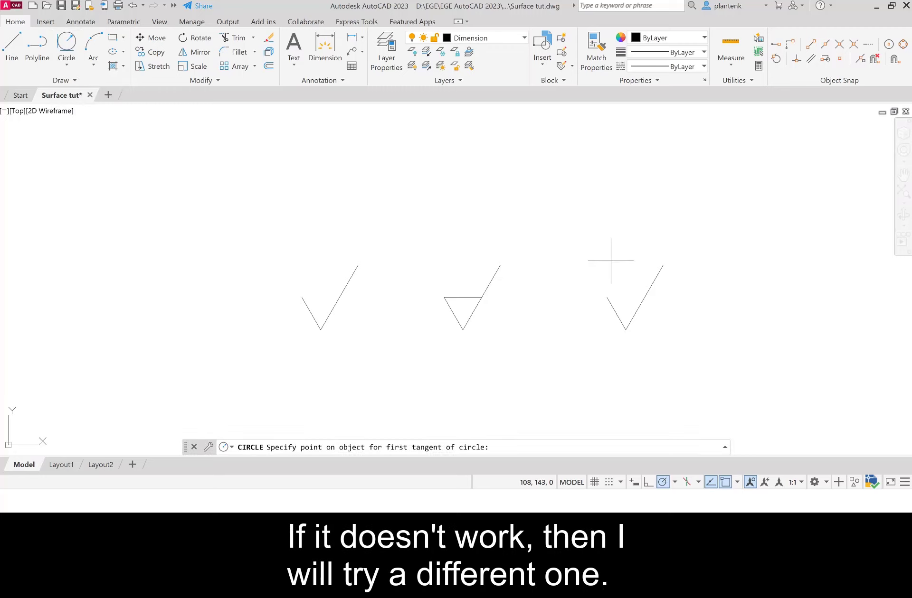
pyautogui.click(616, 313)
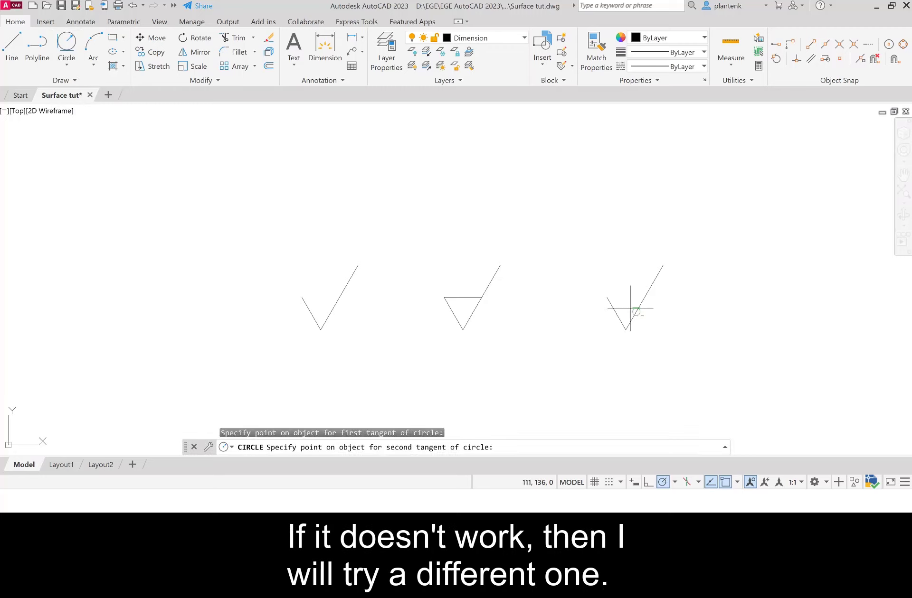
pyautogui.click(636, 311)
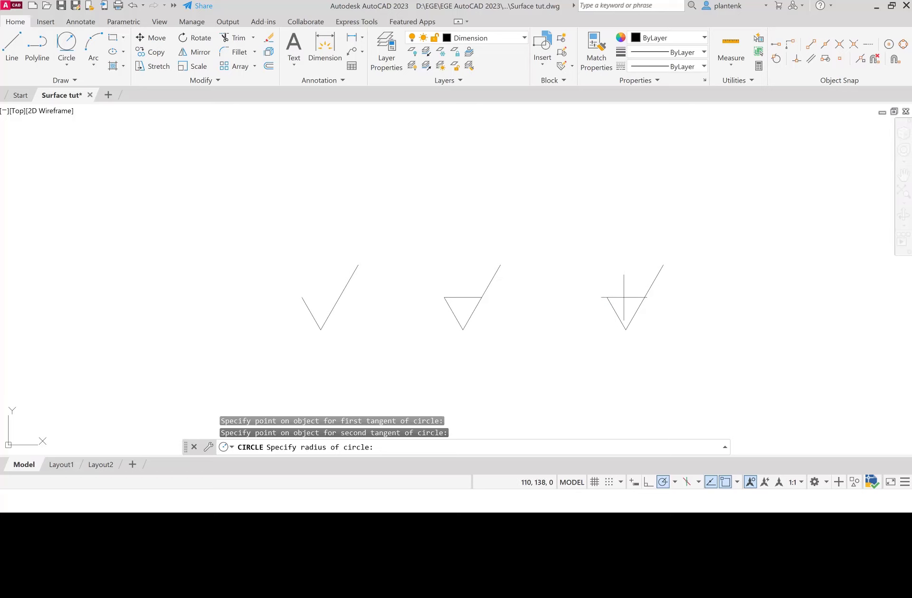
pyautogui.press('Escape')
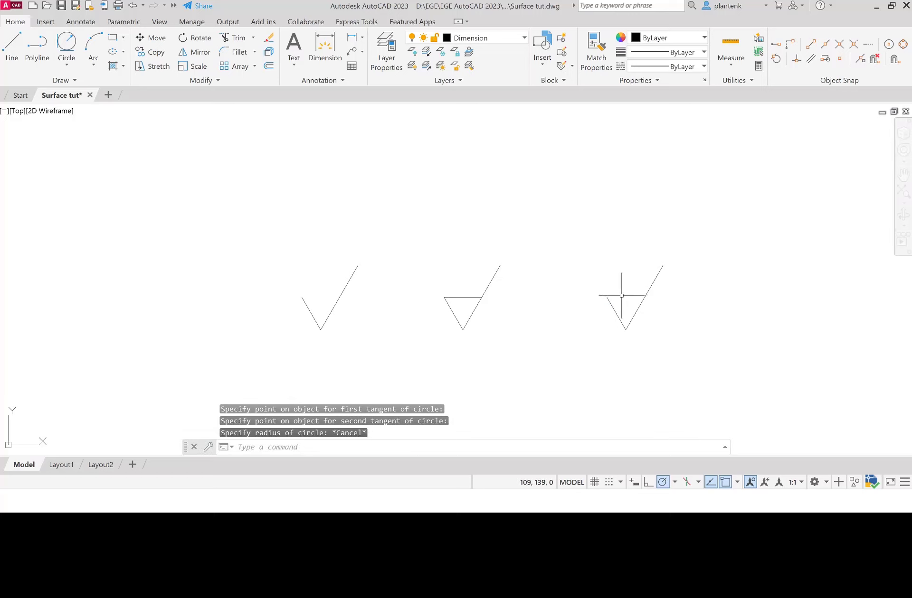
# Draw a horizontal construction line on the rightmost check mark from its short leg's top end to its long leg
pyautogui.click(17, 48)
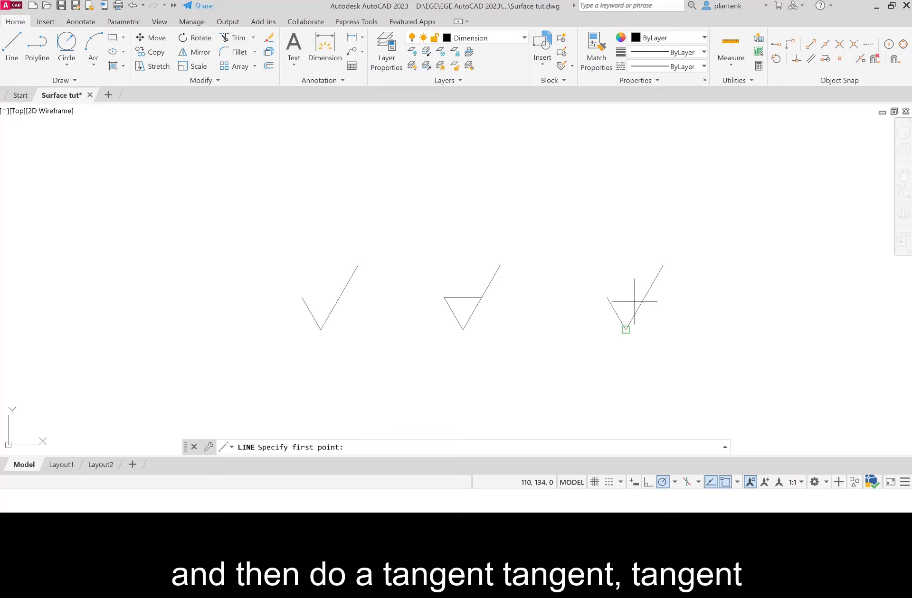
pyautogui.click(606, 298)
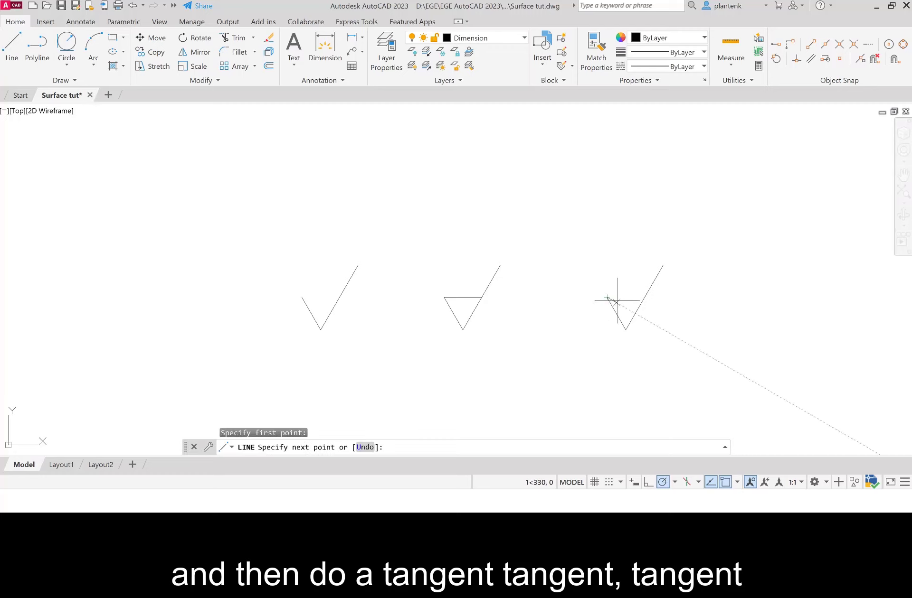
pyautogui.click(642, 298)
pyautogui.press('Return')
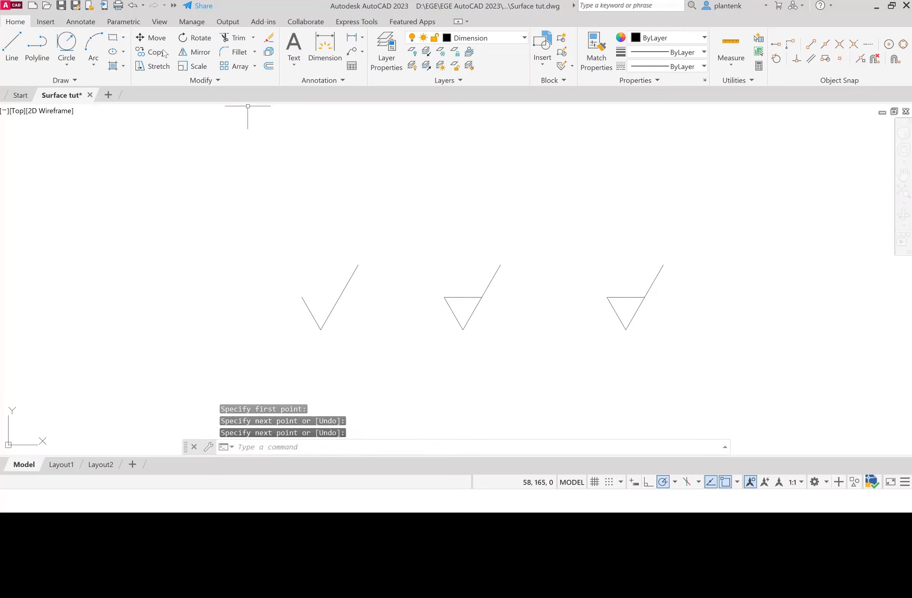
# Draw a circle tangent to all three sides of the rightmost symbol's triangle and erase its horizontal construction line
pyautogui.click(66, 65)
pyautogui.click(96, 212)
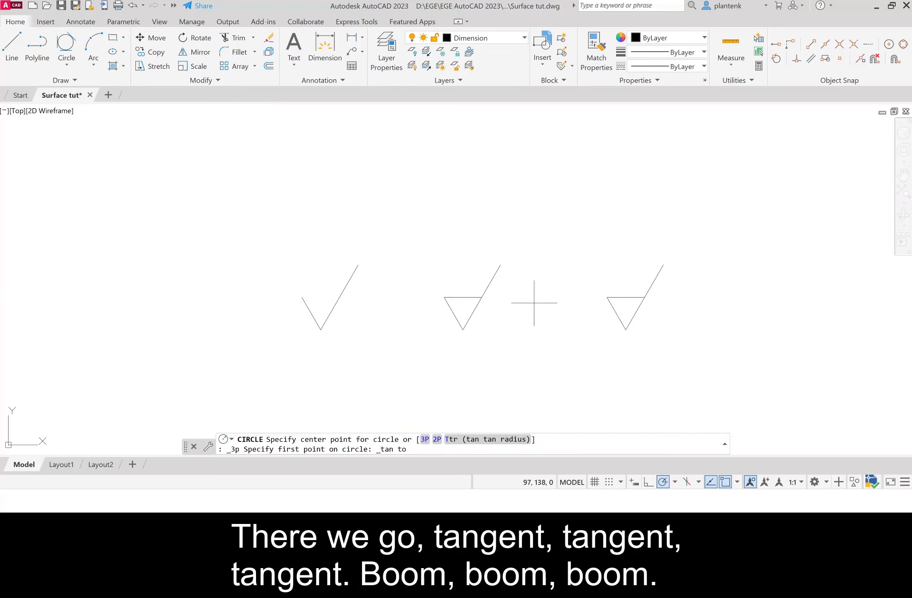
pyautogui.click(614, 309)
pyautogui.click(622, 298)
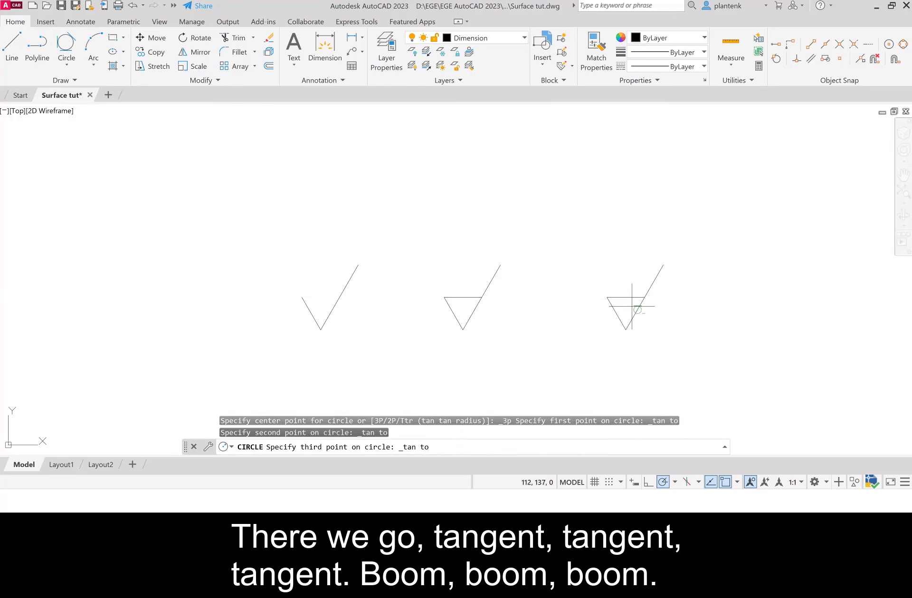
pyautogui.click(633, 309)
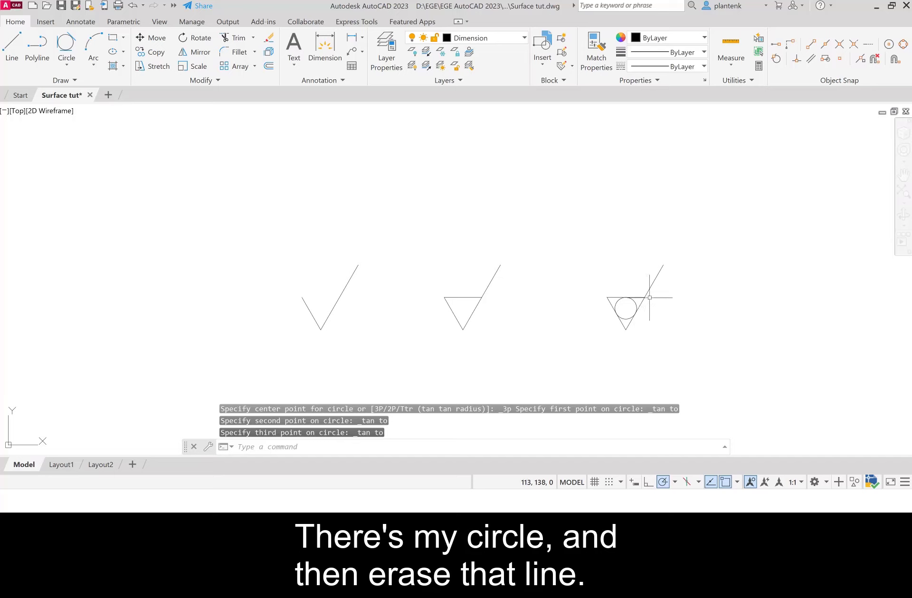
pyautogui.click(634, 297)
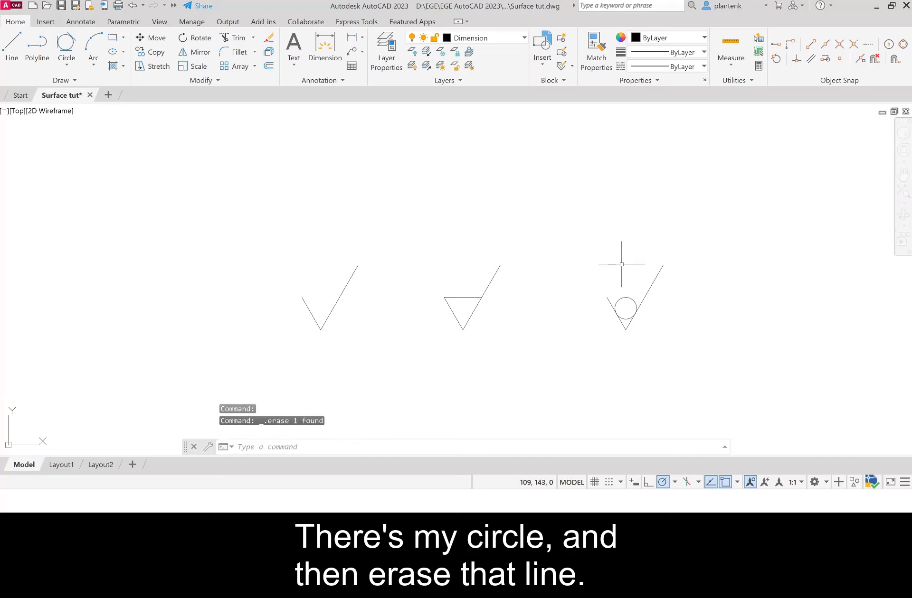
pyautogui.press('Delete')
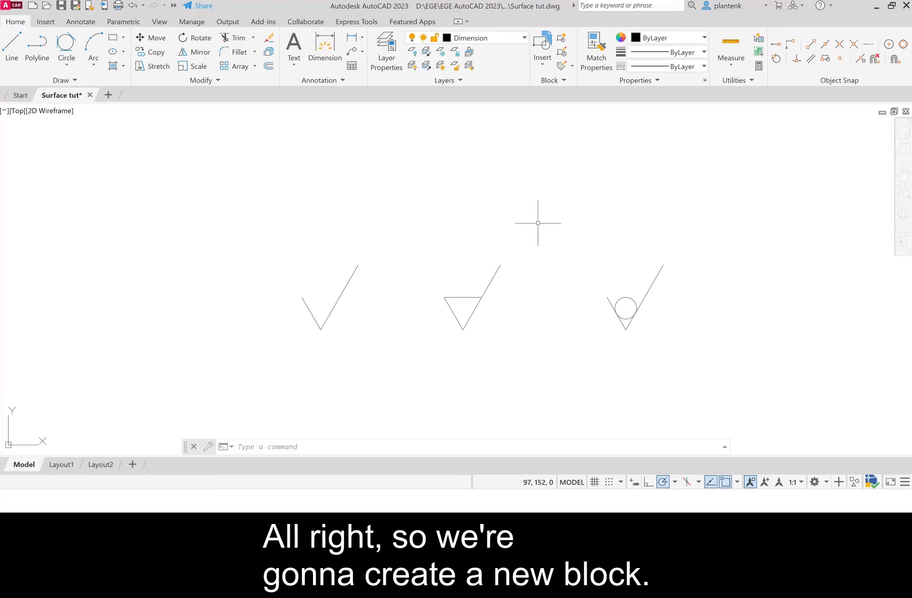
# Start a block definition named "basic surface" and select the two lines of the leftmost check mark as its objects
pyautogui.click(562, 38)
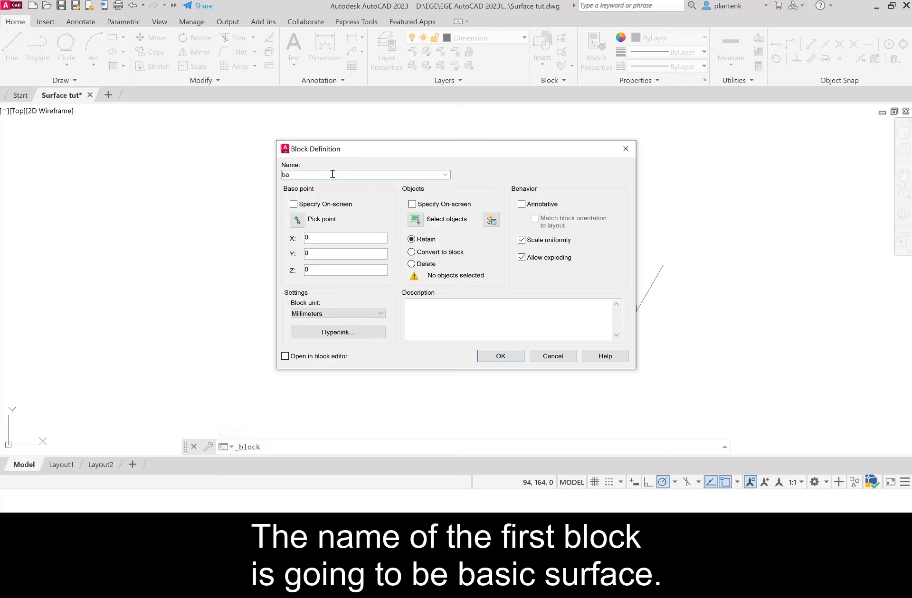
pyautogui.write('sic surface')
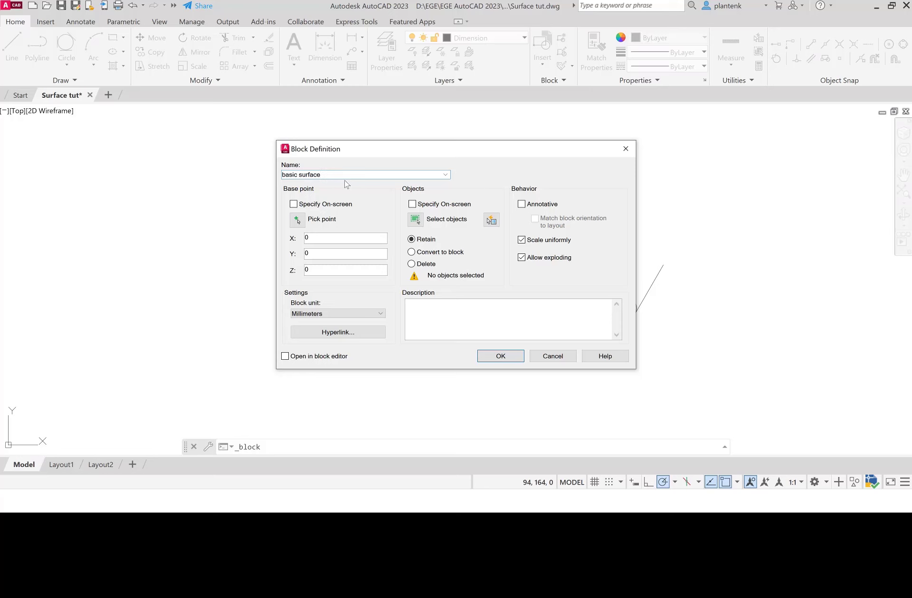
pyautogui.click(415, 220)
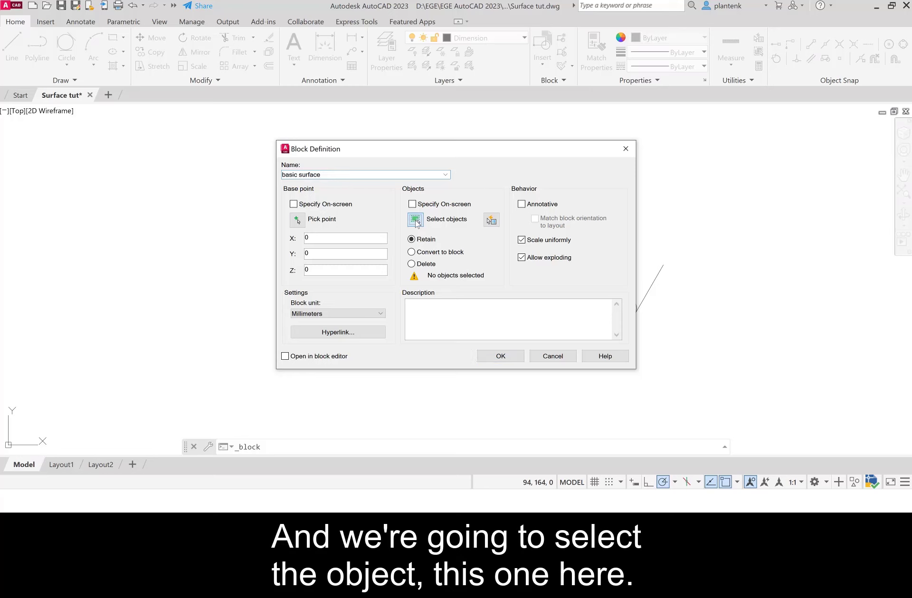
pyautogui.click(276, 248)
pyautogui.click(371, 338)
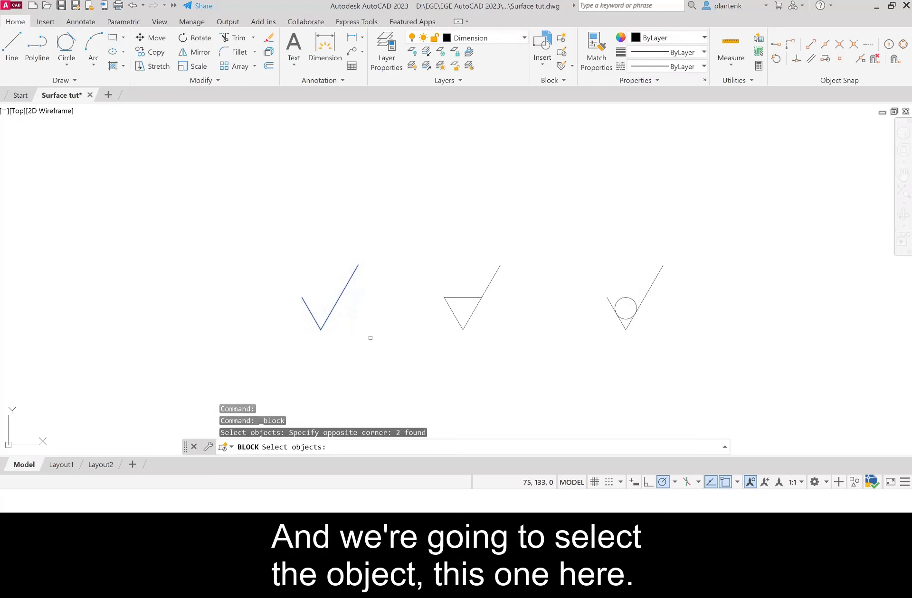
pyautogui.press('Return')
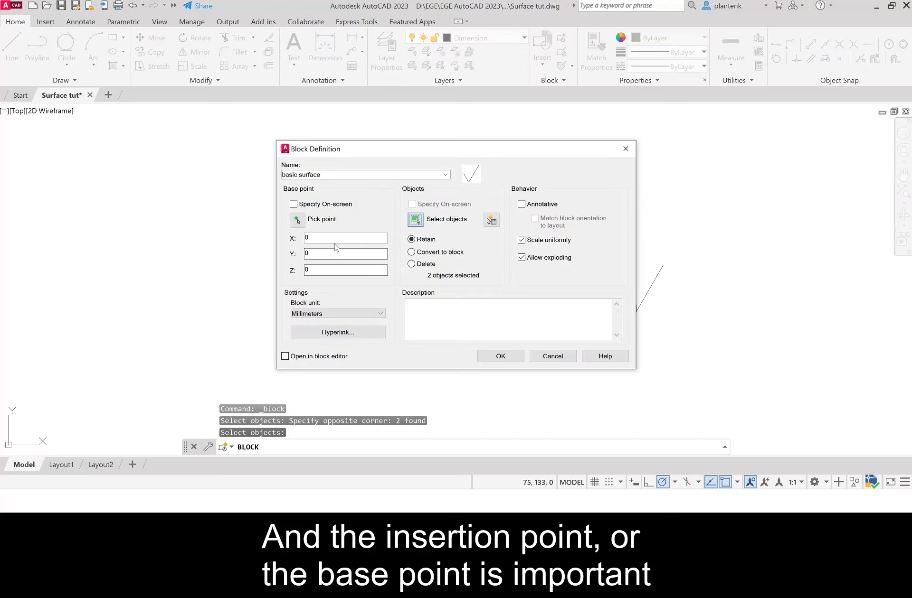
# Set the block's base point at the check mark's bottom vertex, make it annotative, and create the block
pyautogui.click(297, 220)
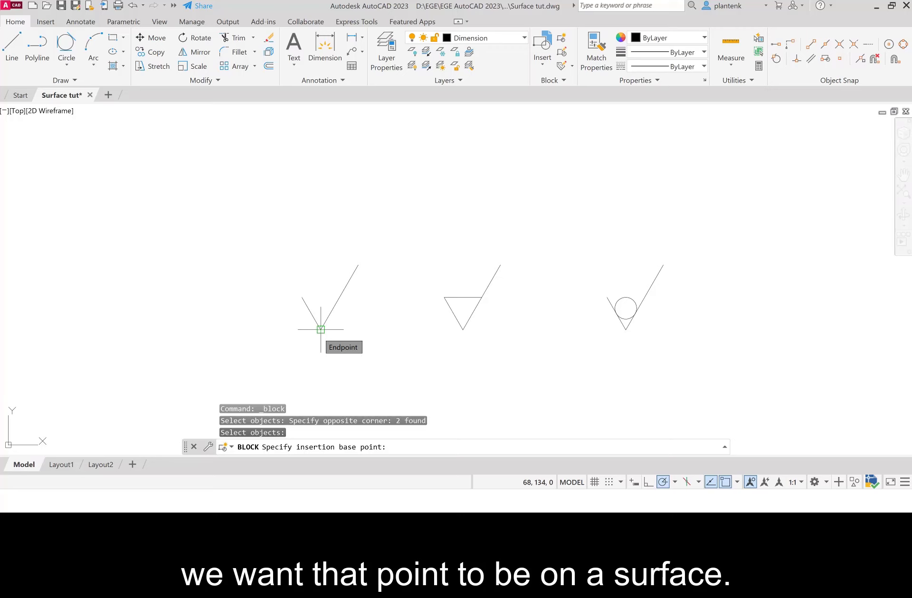
pyautogui.click(320, 329)
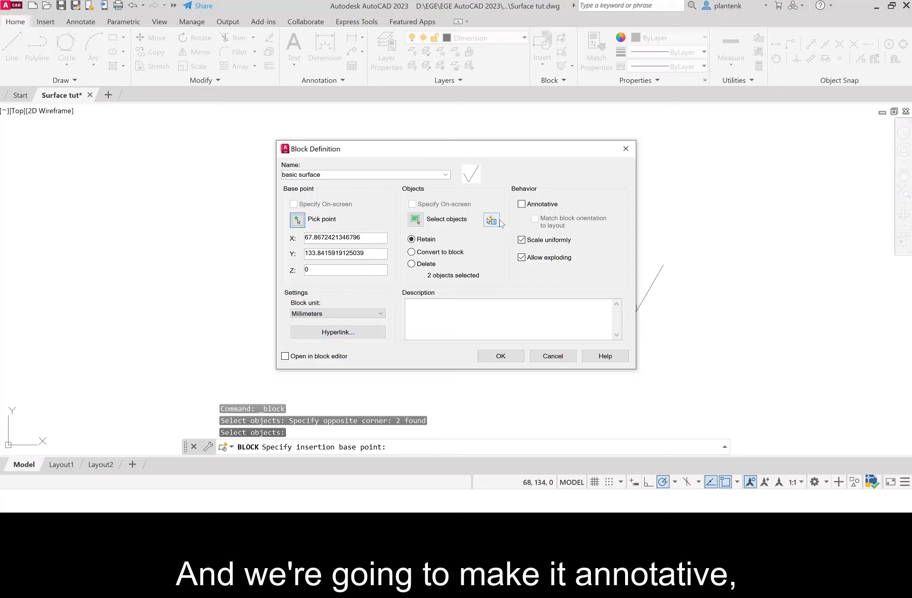
pyautogui.click(521, 204)
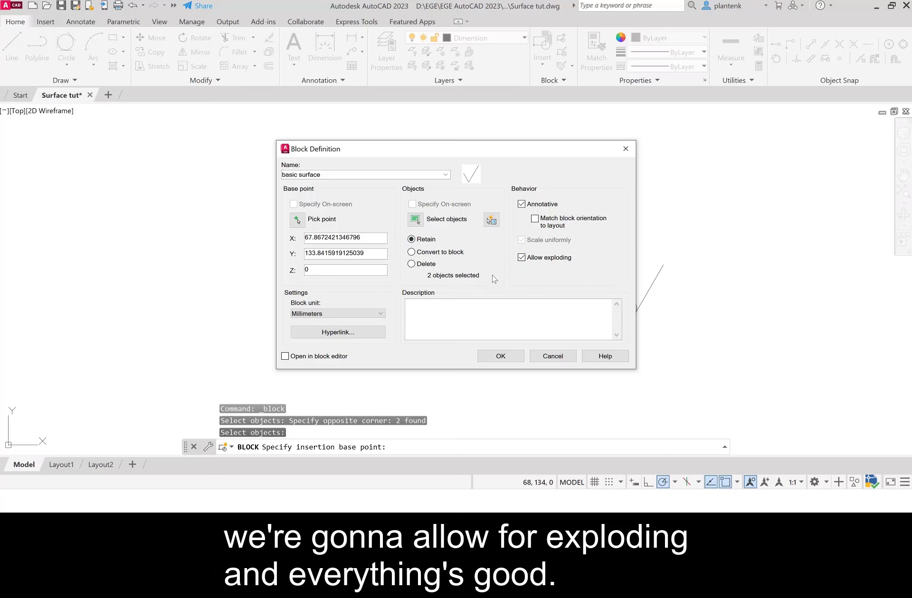
pyautogui.click(503, 360)
pyautogui.click(379, 320)
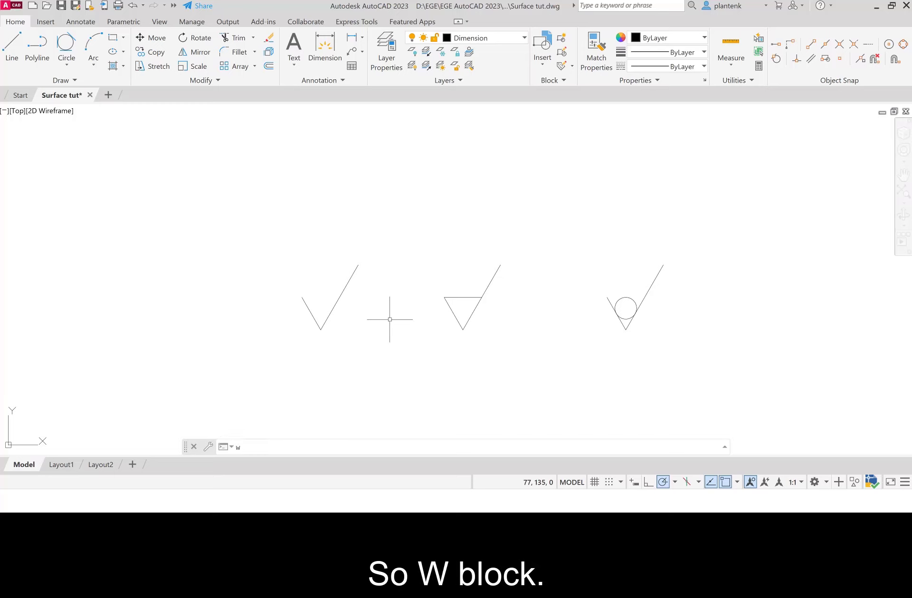
# Start the WBLOCK command and set the existing block "basic surface" as the source to write to file
pyautogui.write('wblock')
pyautogui.press('Return')
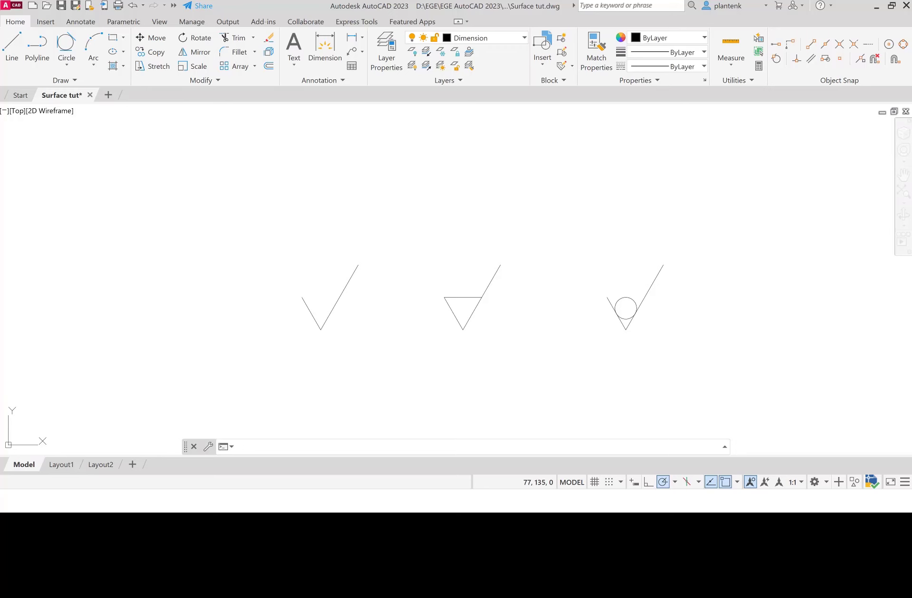
pyautogui.click(341, 168)
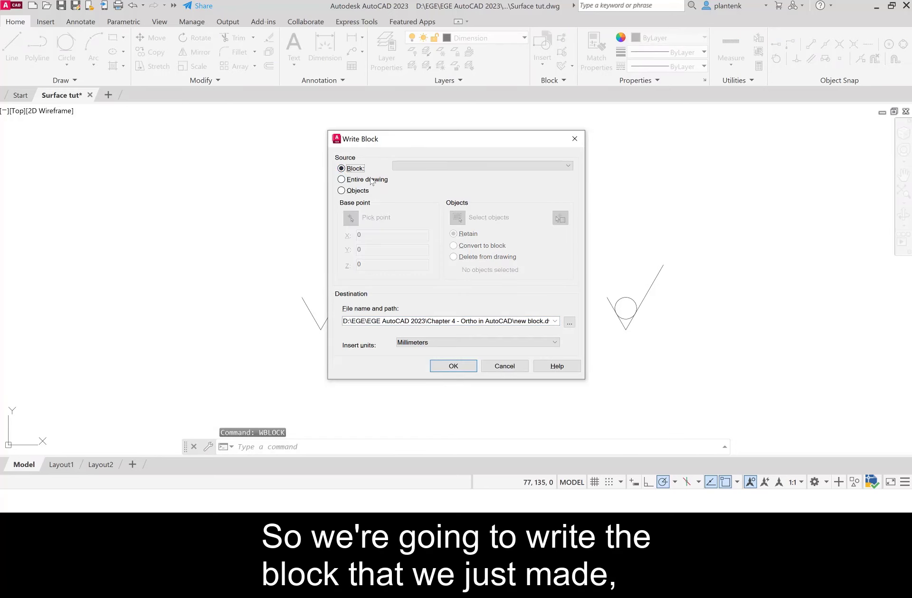
pyautogui.click(572, 166)
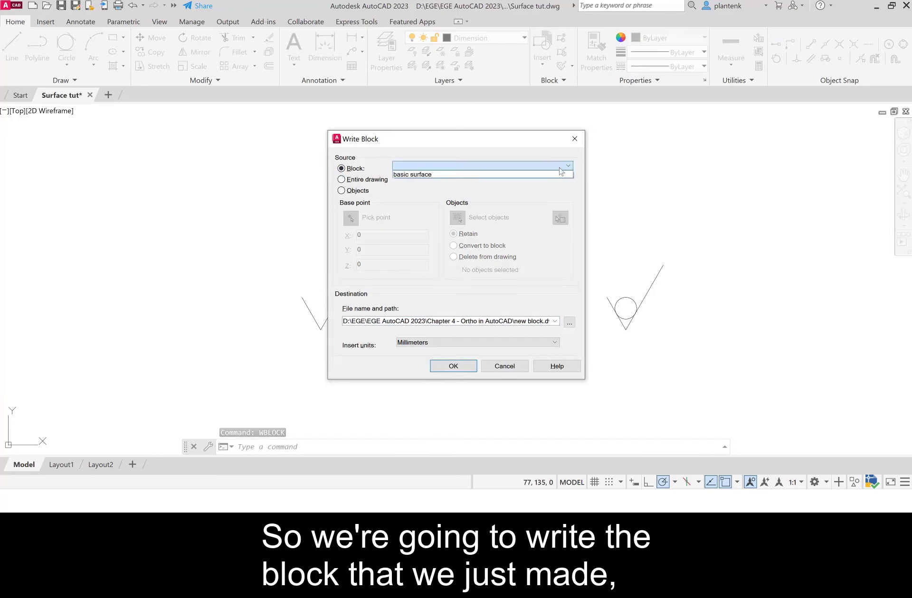
pyautogui.click(407, 174)
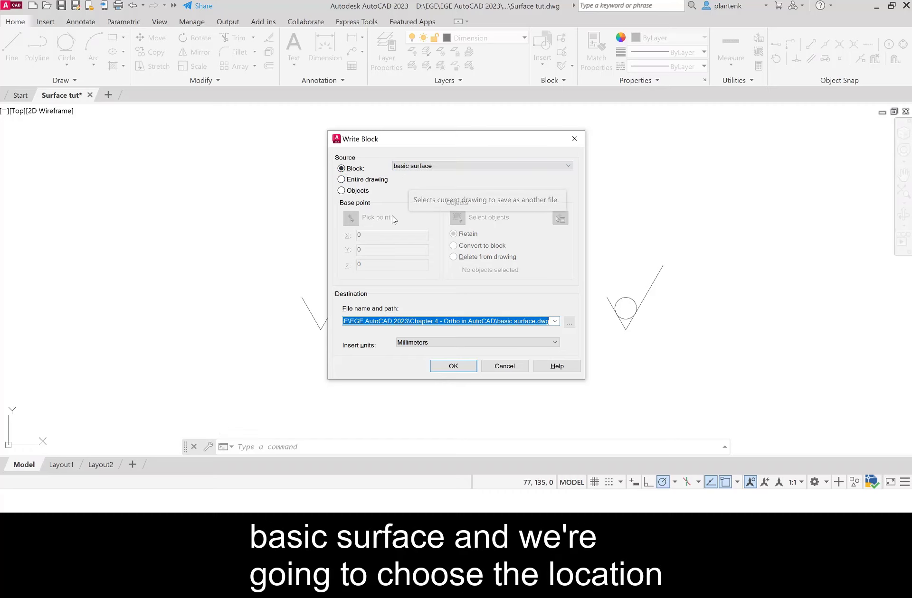
# Write the "basic surface" block out as basic surface.dwg in the "Chapter 12 - Advanced Drawings in AutoCAD" folder
pyautogui.click(569, 323)
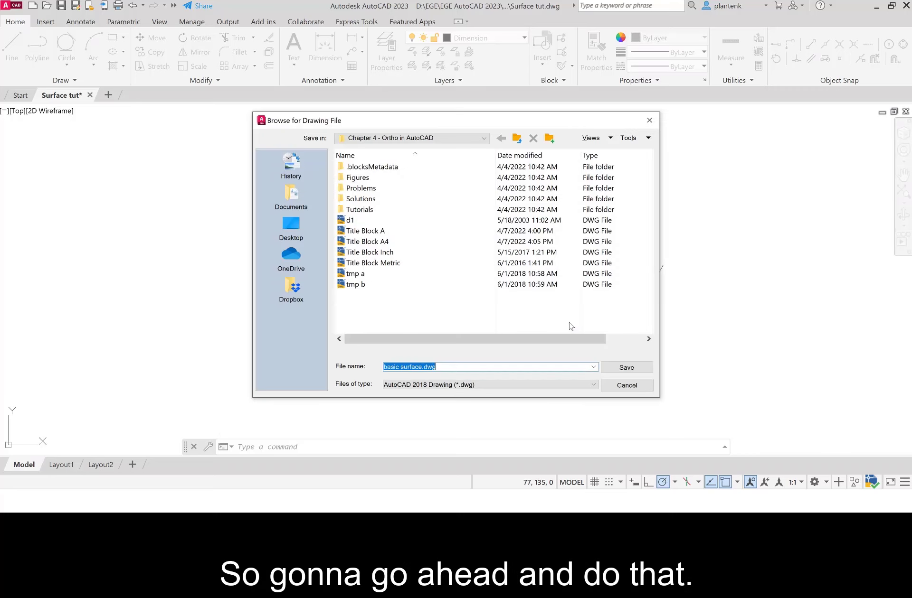
pyautogui.click(516, 138)
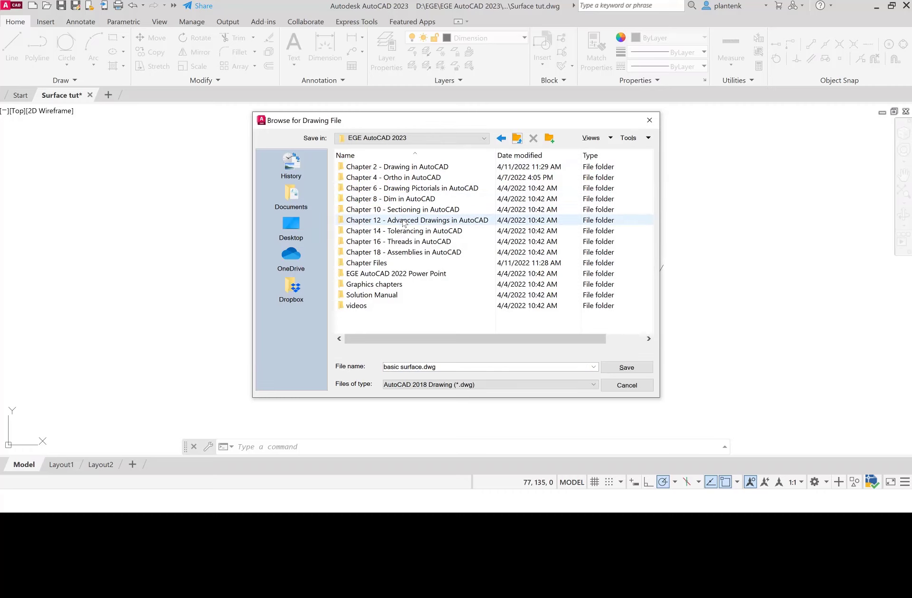
pyautogui.doubleClick(403, 221)
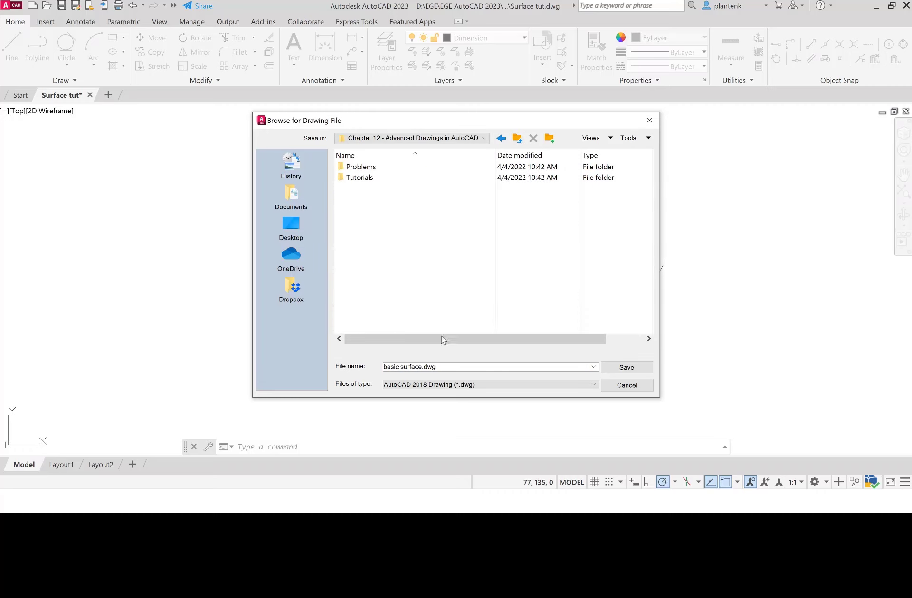
pyautogui.click(633, 368)
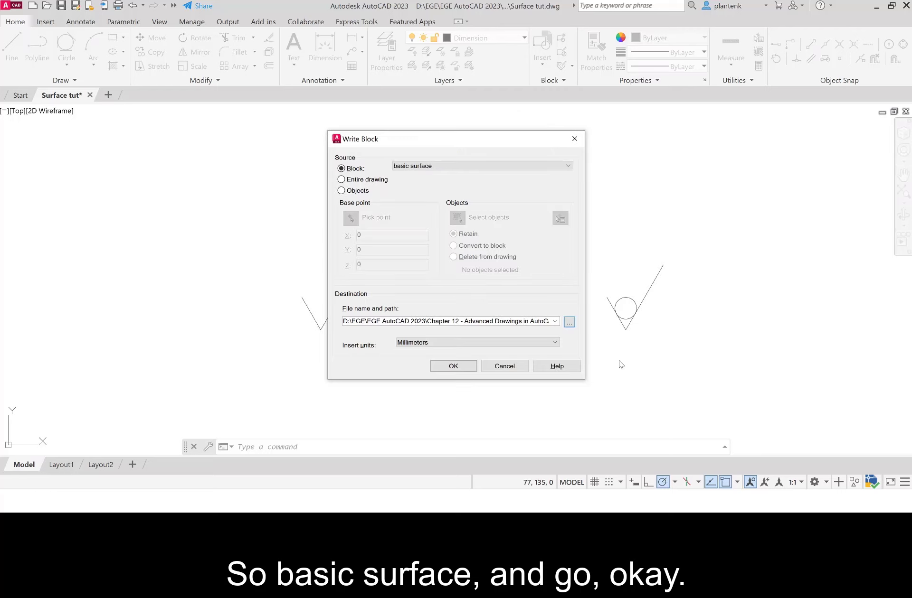
pyautogui.click(454, 366)
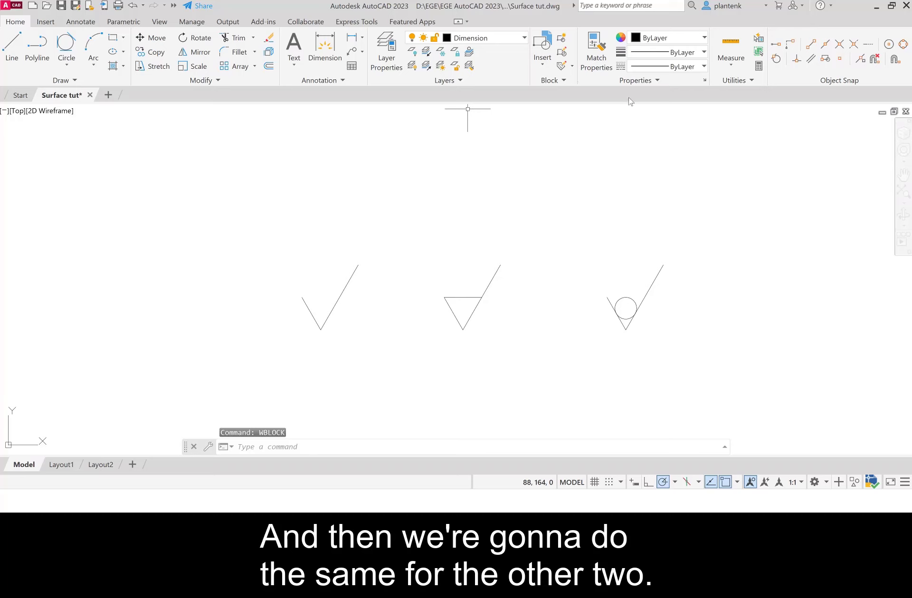
# Start a block definition named "material removal surface" and select the three lines of the middle symbol as its objects
pyautogui.click(562, 38)
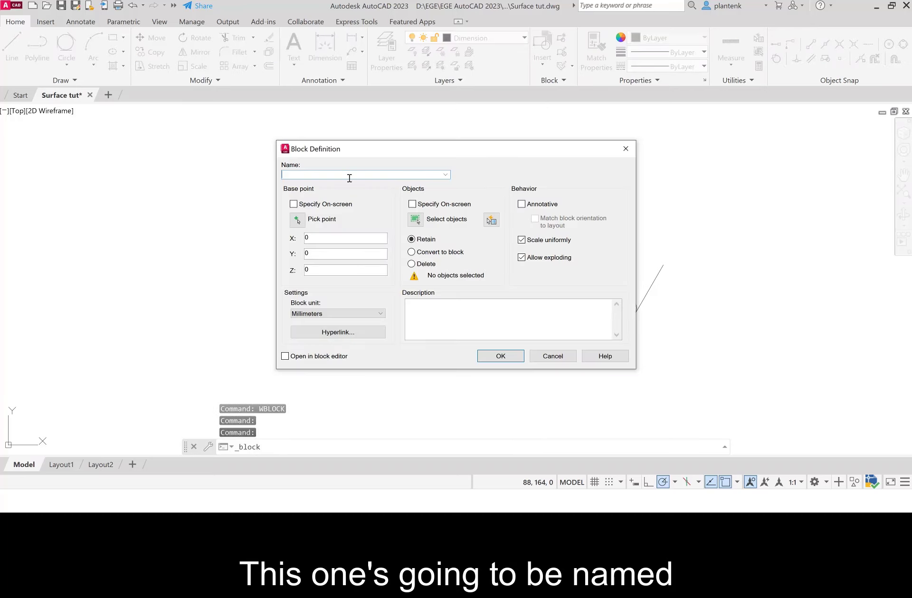
pyautogui.write('m')
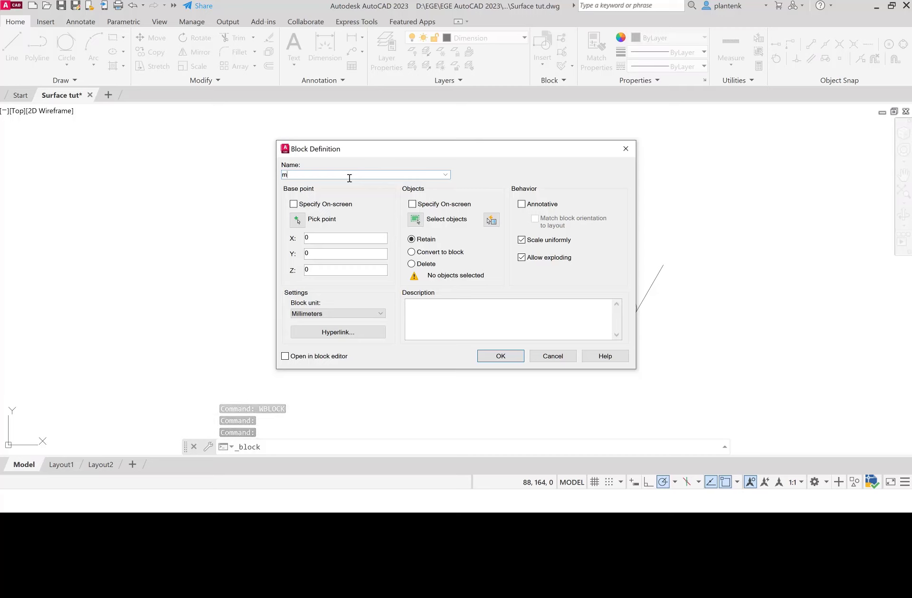
pyautogui.write('aterial removal s')
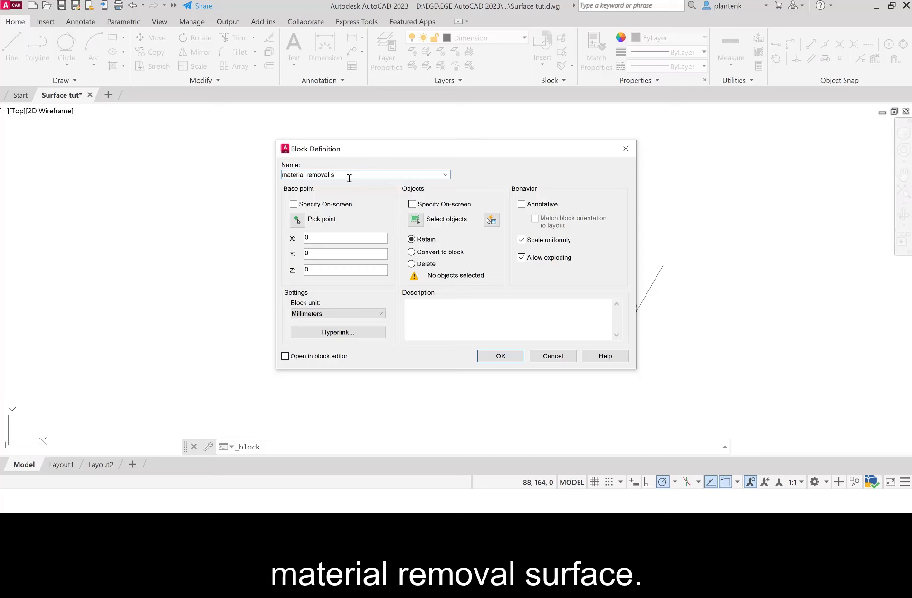
pyautogui.write('urface')
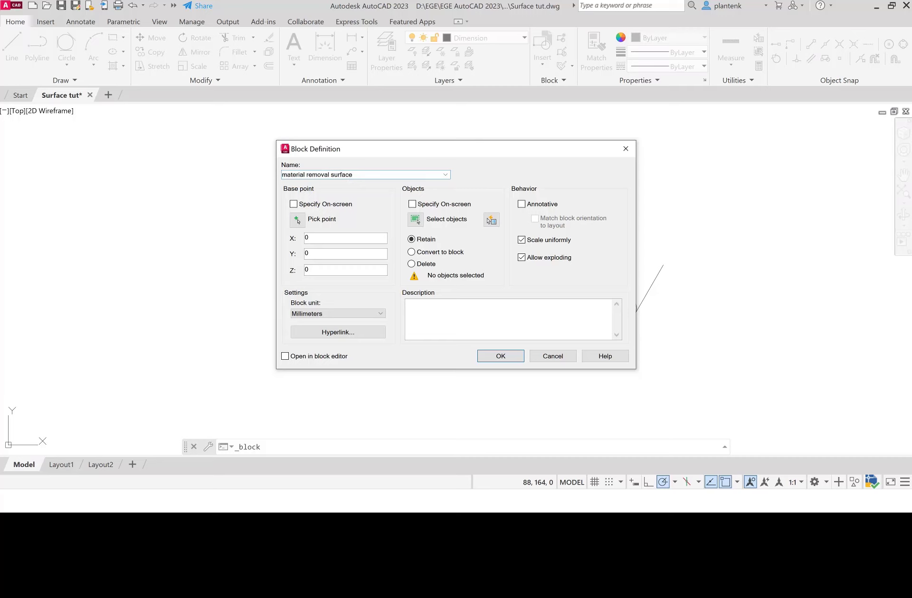
pyautogui.click(415, 219)
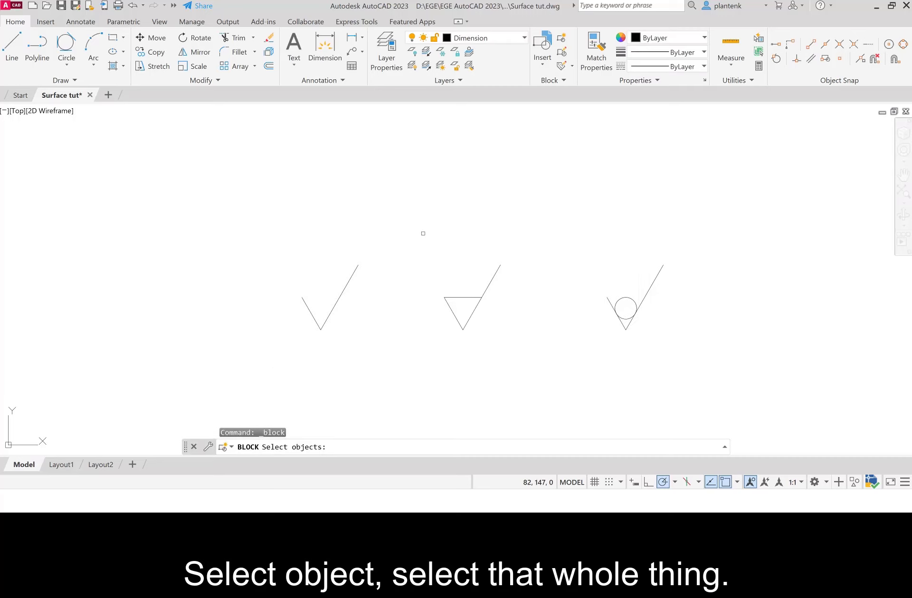
pyautogui.click(429, 229)
pyautogui.press('Return')
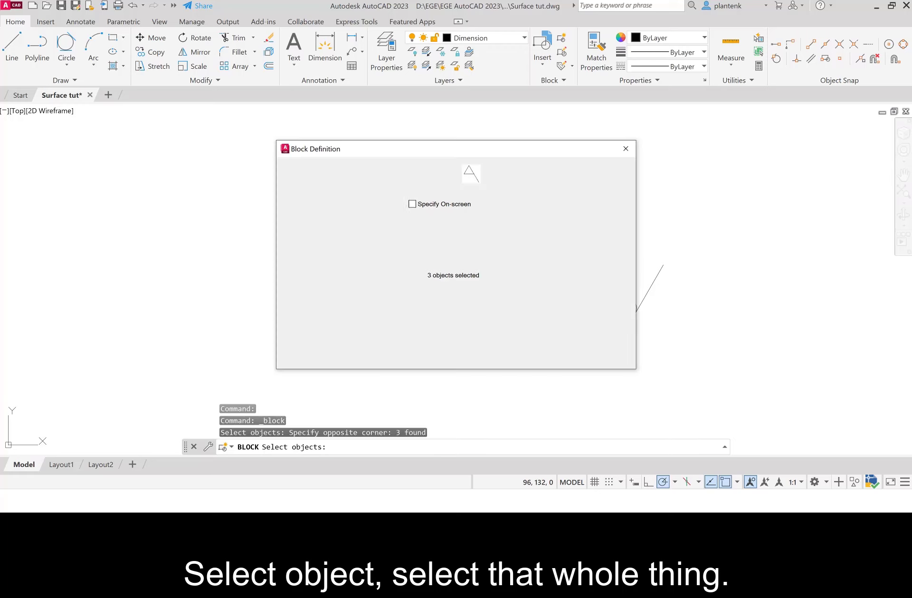
# Set the block's base point at the middle symbol's bottom vertex, make it annotative, and create the block
pyautogui.click(297, 221)
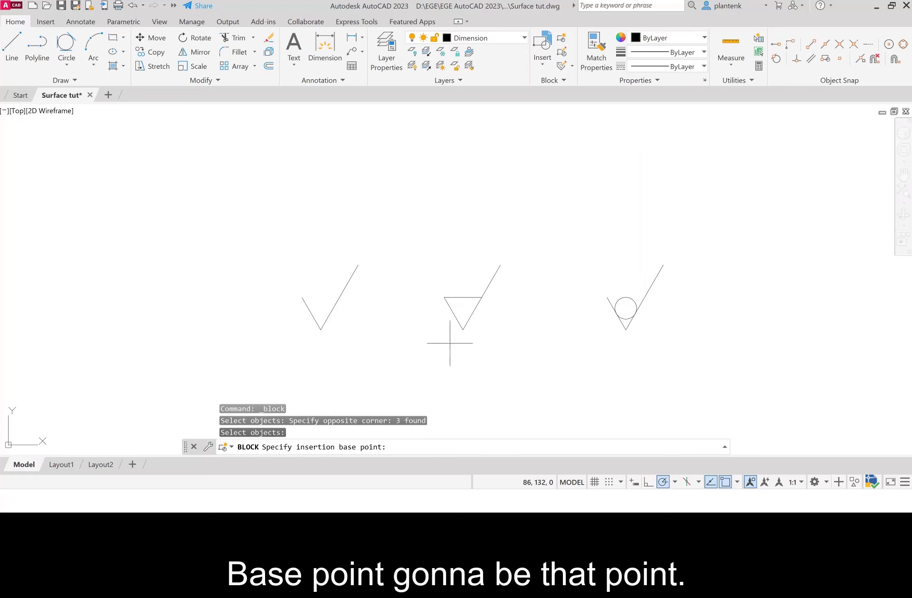
pyautogui.click(464, 325)
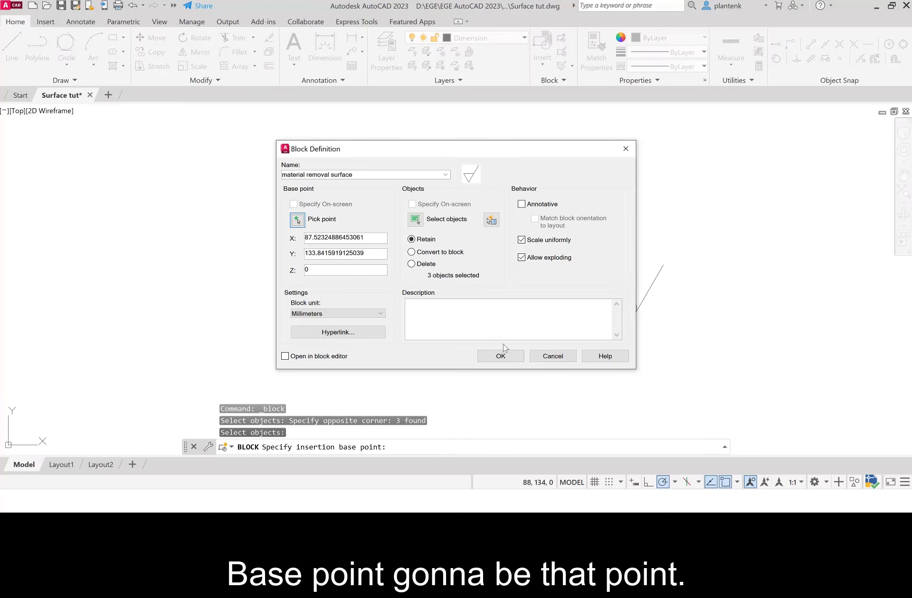
pyautogui.click(521, 204)
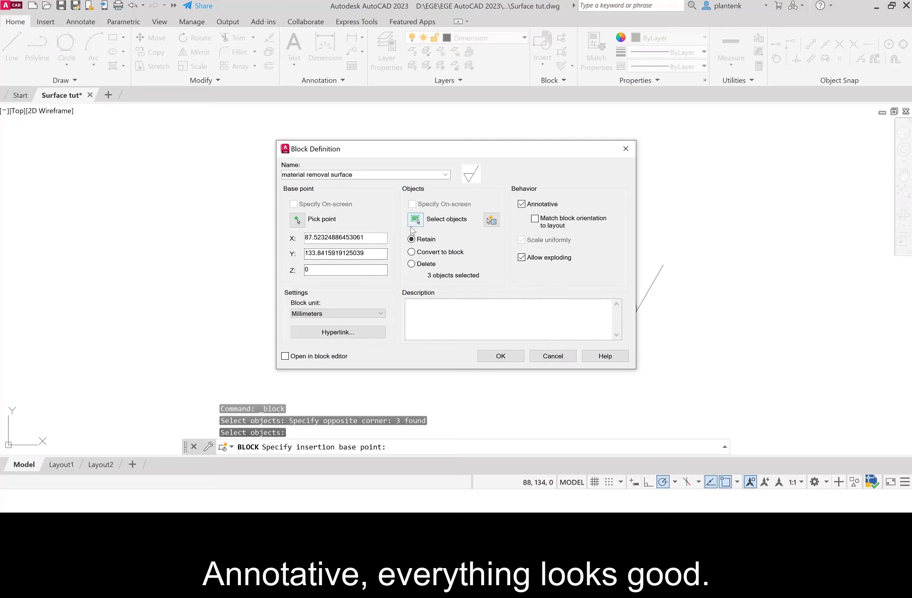
pyautogui.click(502, 355)
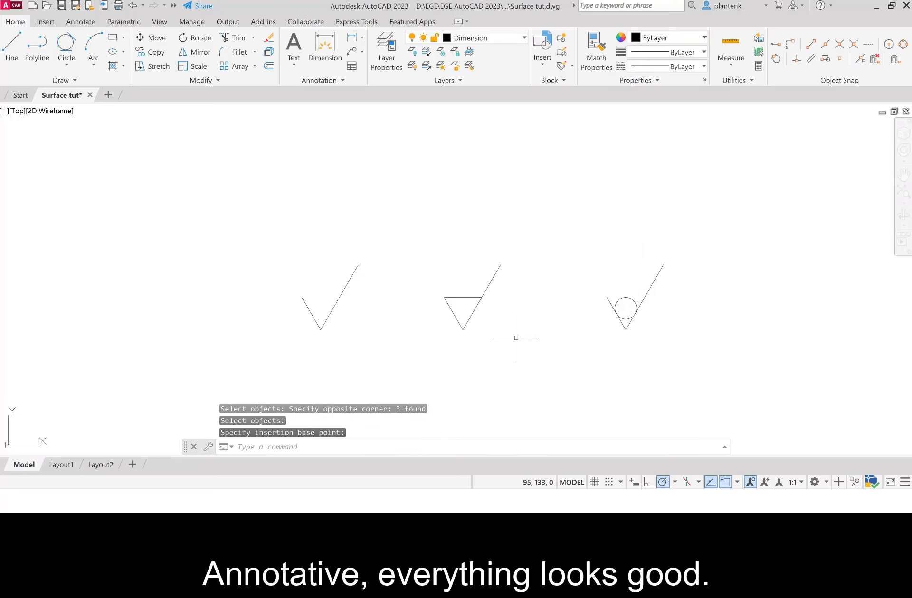
# Use WBLOCK to write the existing block "material removal surface" to a drawing file in the "Chapter 12 - Advanced Drawings in AutoCAD" folder
pyautogui.write('wblo')
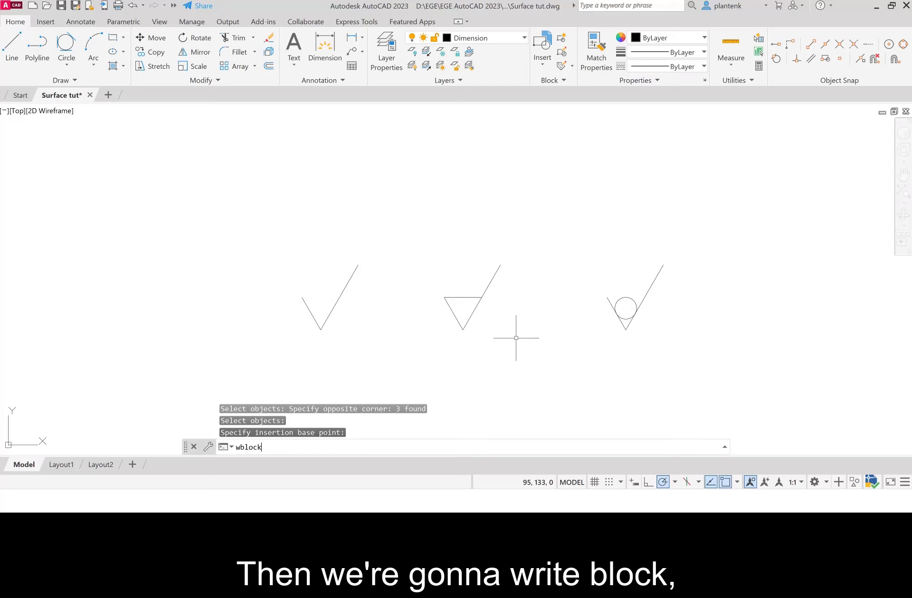
pyautogui.write('ck')
pyautogui.press('Return')
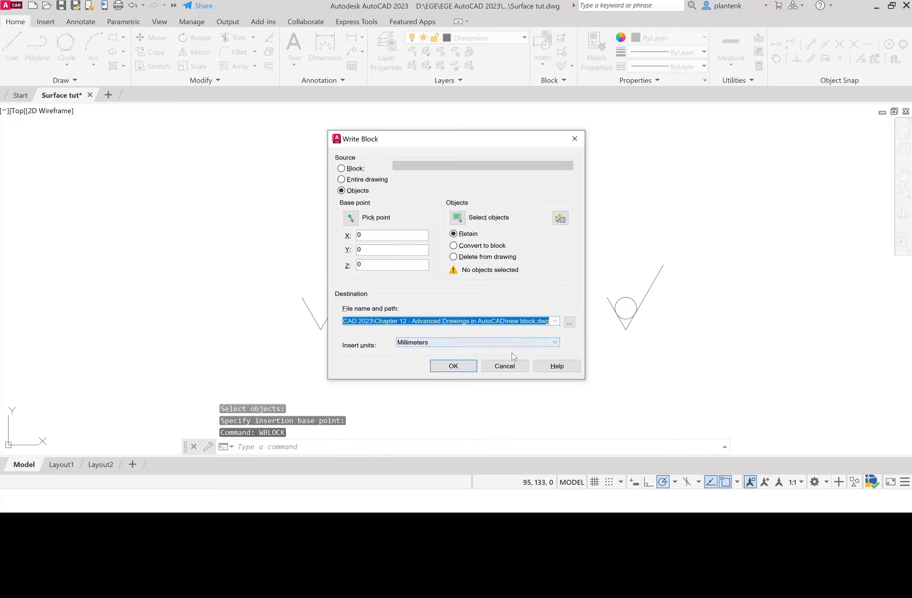
pyautogui.click(341, 168)
pyautogui.click(452, 166)
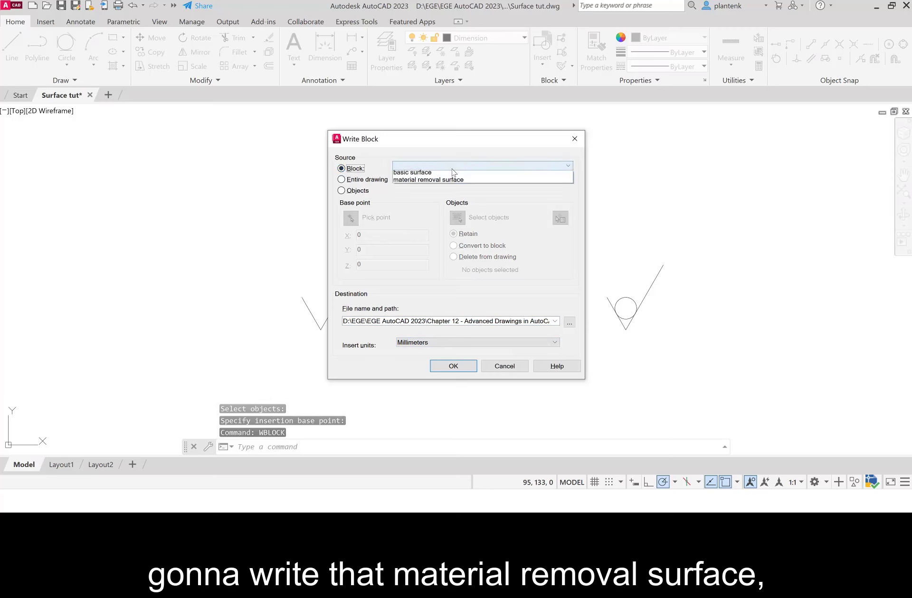
pyautogui.click(418, 179)
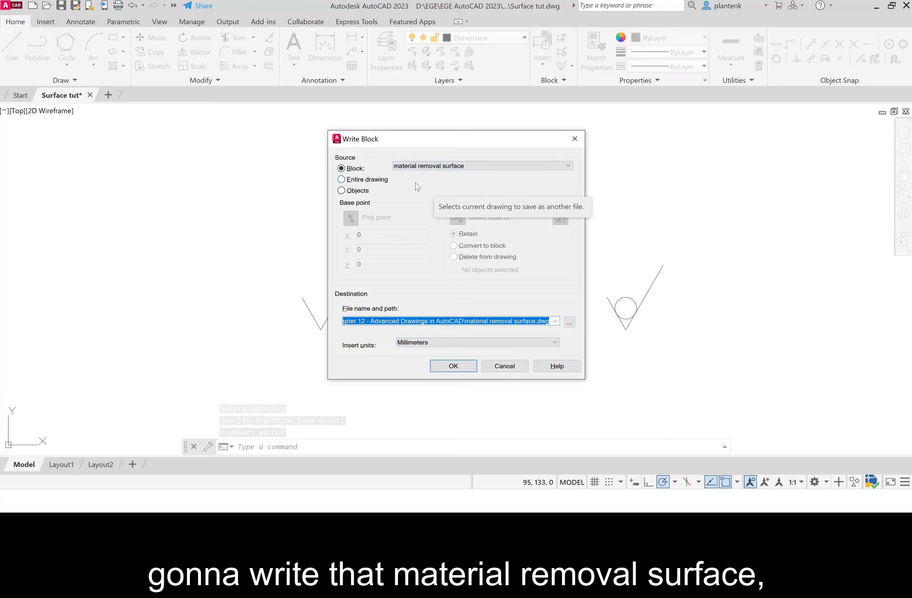
pyautogui.click(569, 322)
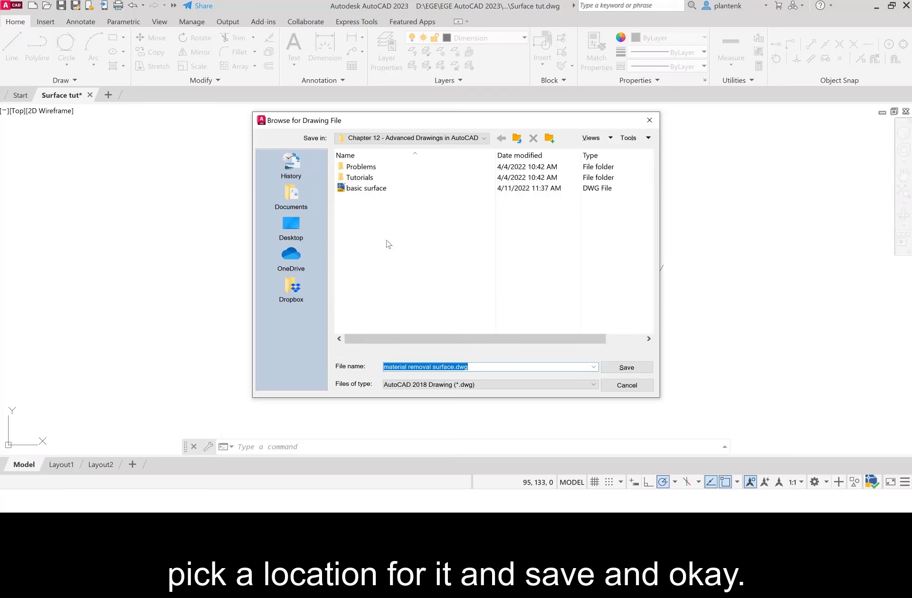
pyautogui.click(626, 368)
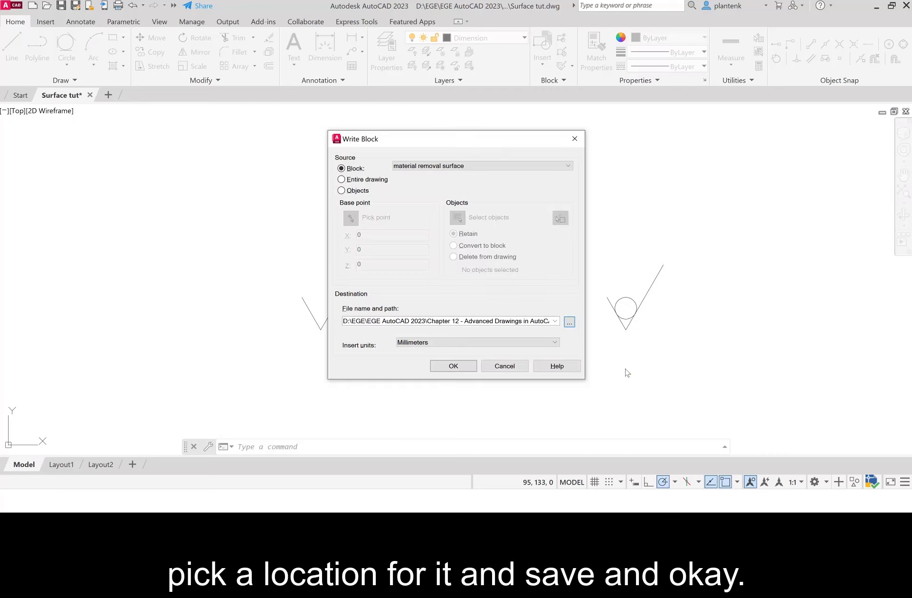
pyautogui.click(453, 366)
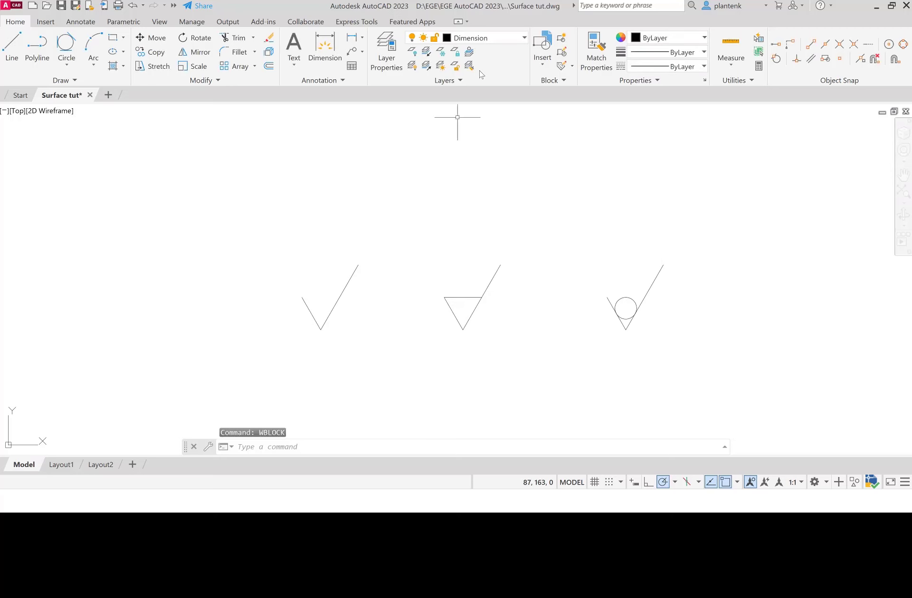
# Start a block definition named "no removal surface" and select the rightmost symbol's two lines and circle as its objects
pyautogui.click(562, 37)
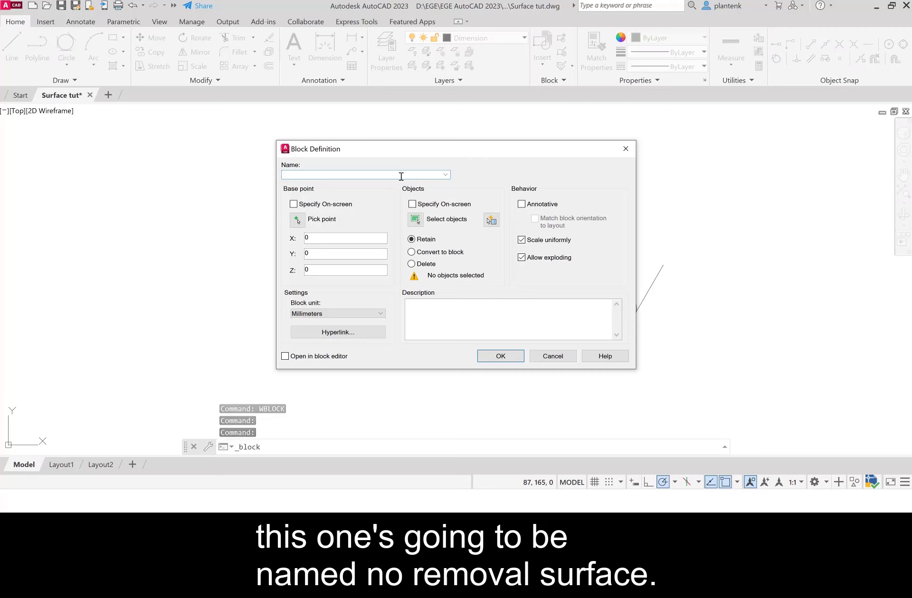
pyautogui.write('no remo')
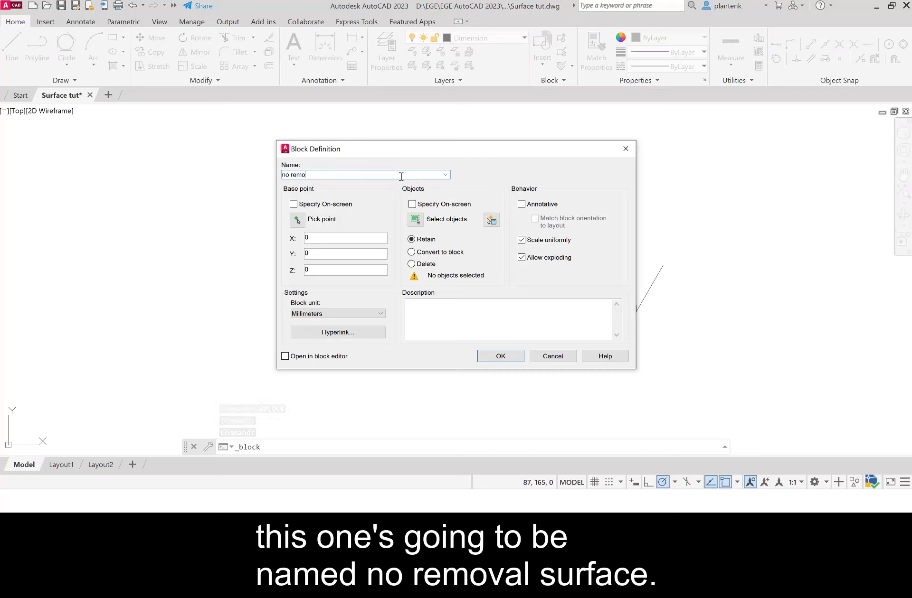
pyautogui.write('val surfa')
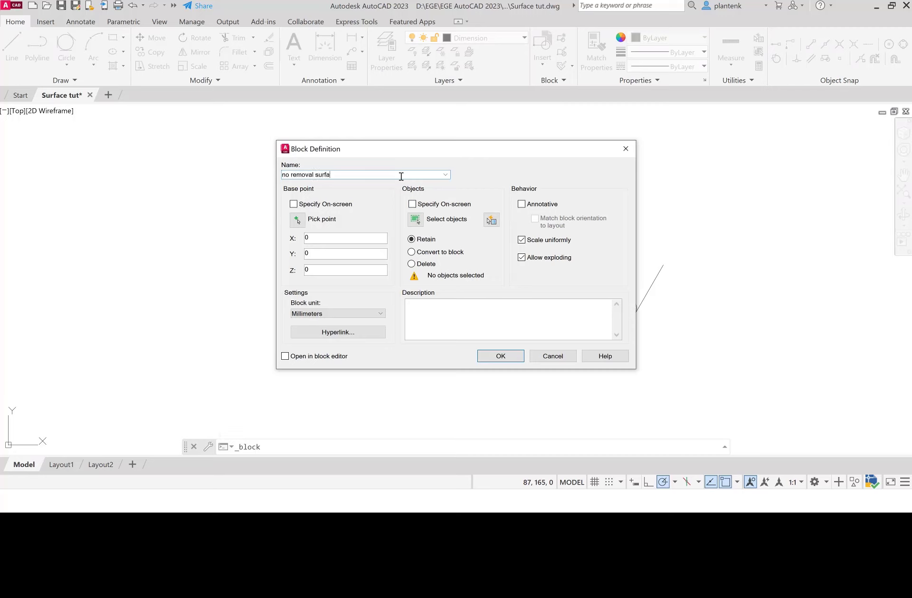
pyautogui.write('ce')
pyautogui.click(412, 220)
pyautogui.click(578, 233)
pyautogui.click(687, 359)
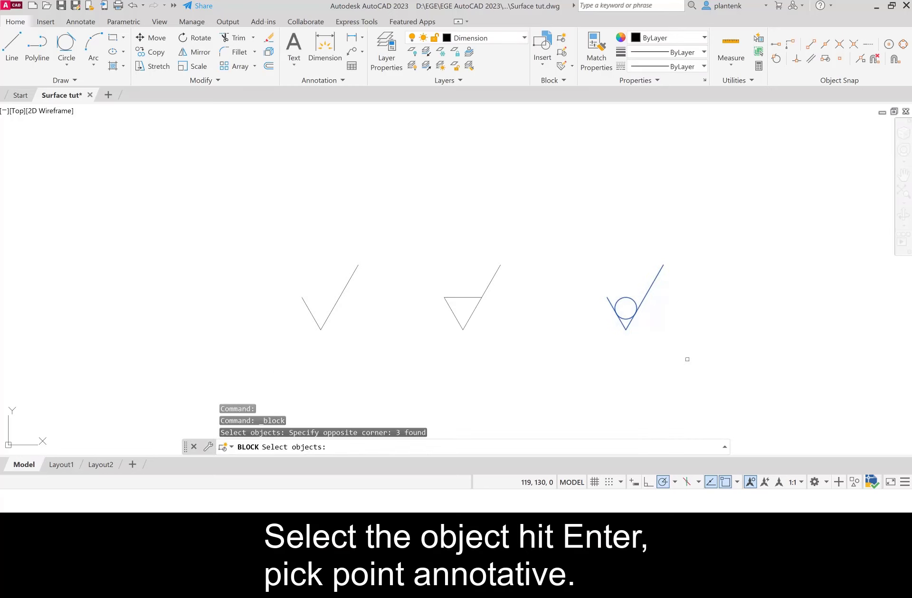
pyautogui.press('Return')
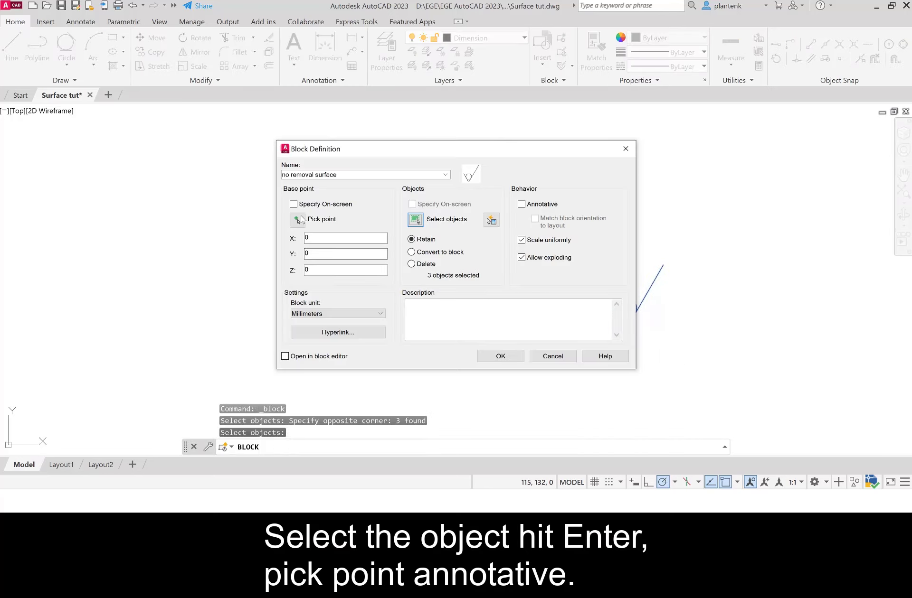
# Set the block's base point at the rightmost symbol's bottom vertex, make it annotative, and create the block
pyautogui.click(296, 283)
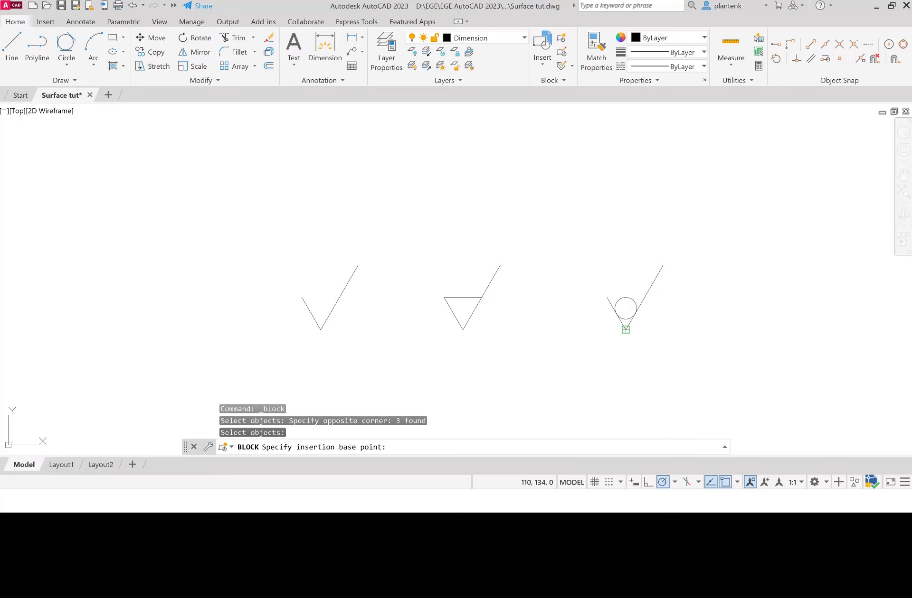
pyautogui.click(626, 329)
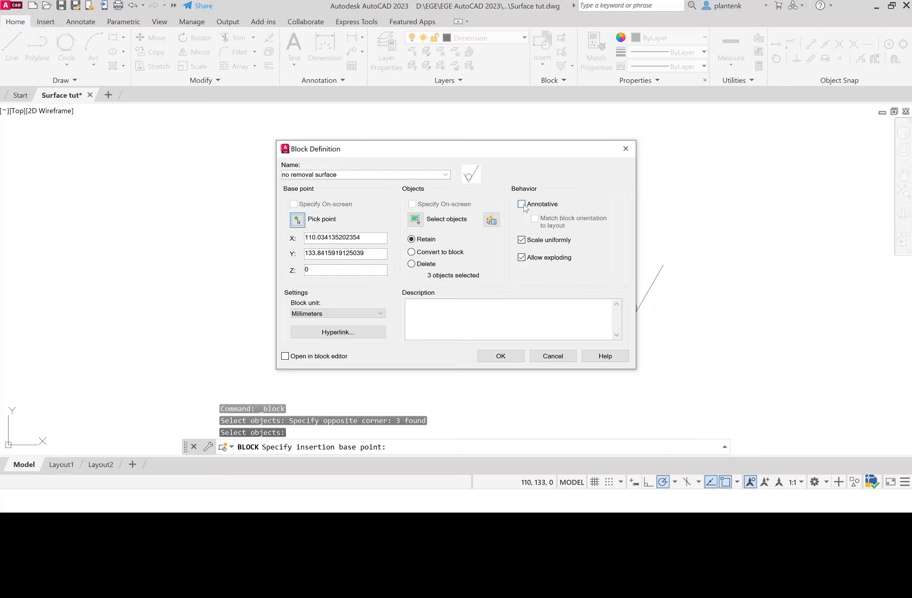
pyautogui.click(522, 204)
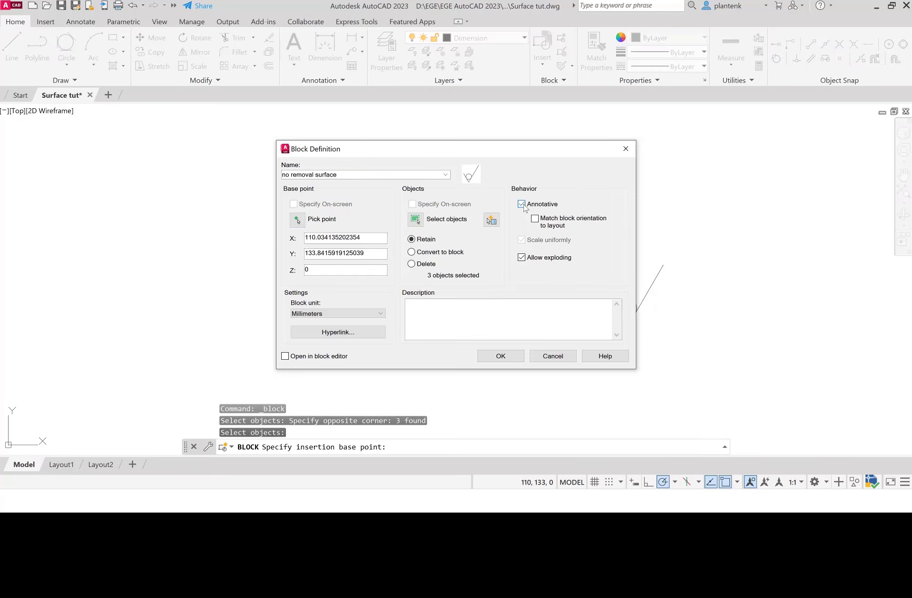
pyautogui.click(512, 357)
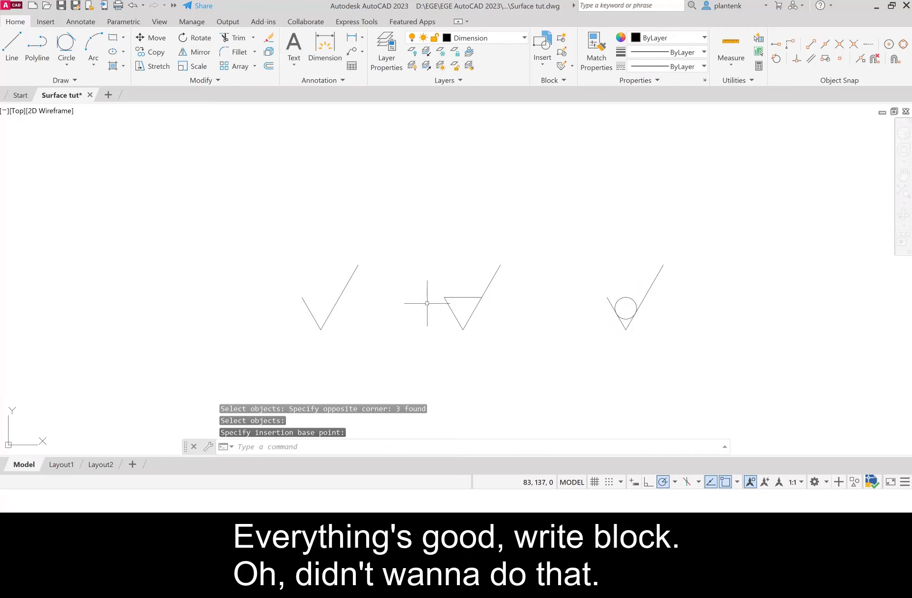
# Use WBLOCK to write the existing block "no removal surface" to a drawing file in the "Chapter 12 - Advanced Drawings in AutoCAD" folder
pyautogui.write('wblock')
pyautogui.press('Return')
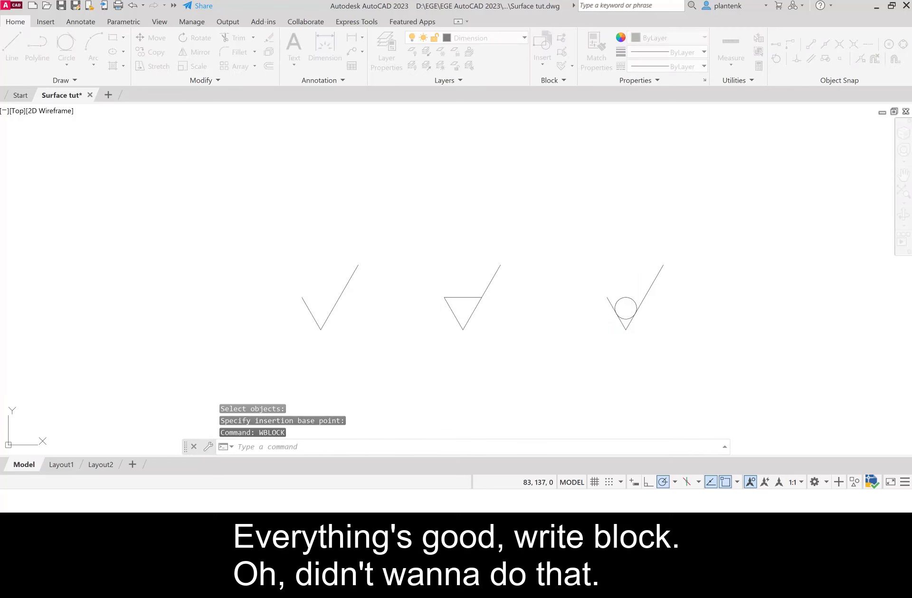
pyautogui.click(460, 218)
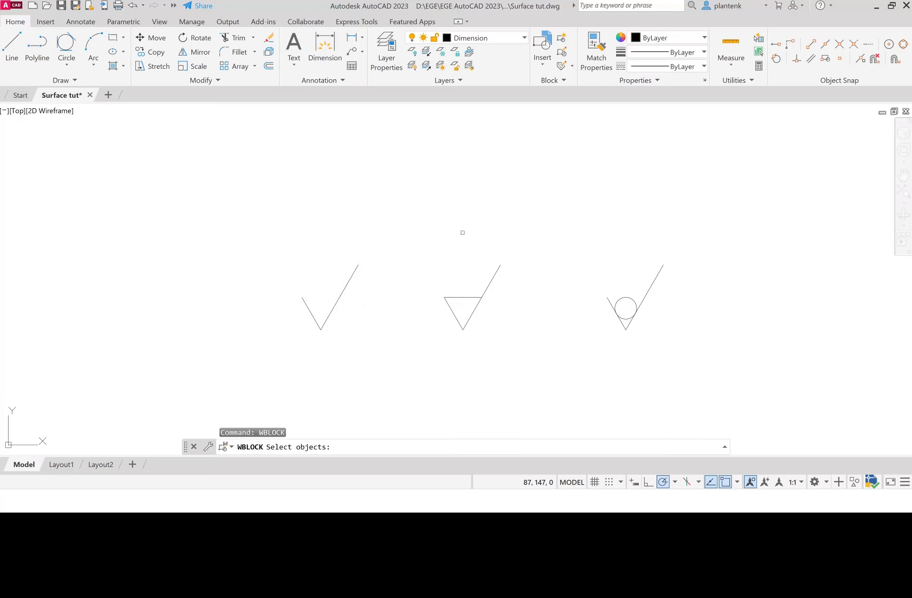
pyautogui.press('Escape')
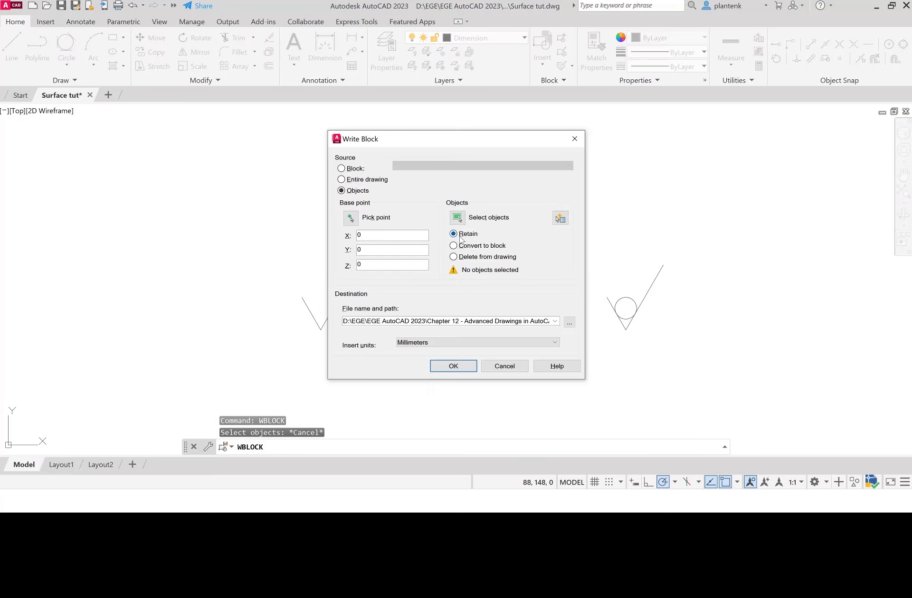
pyautogui.click(341, 170)
pyautogui.click(452, 167)
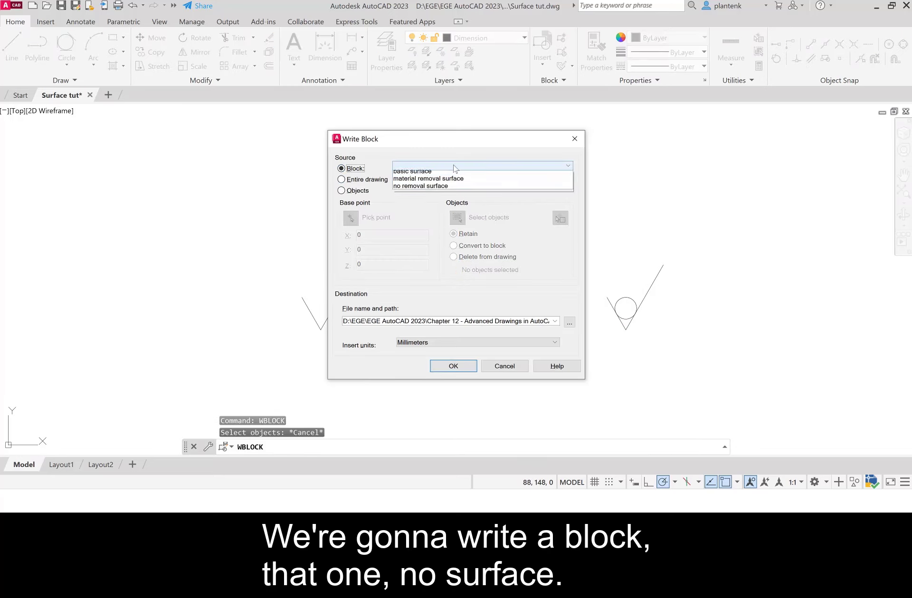
pyautogui.click(434, 188)
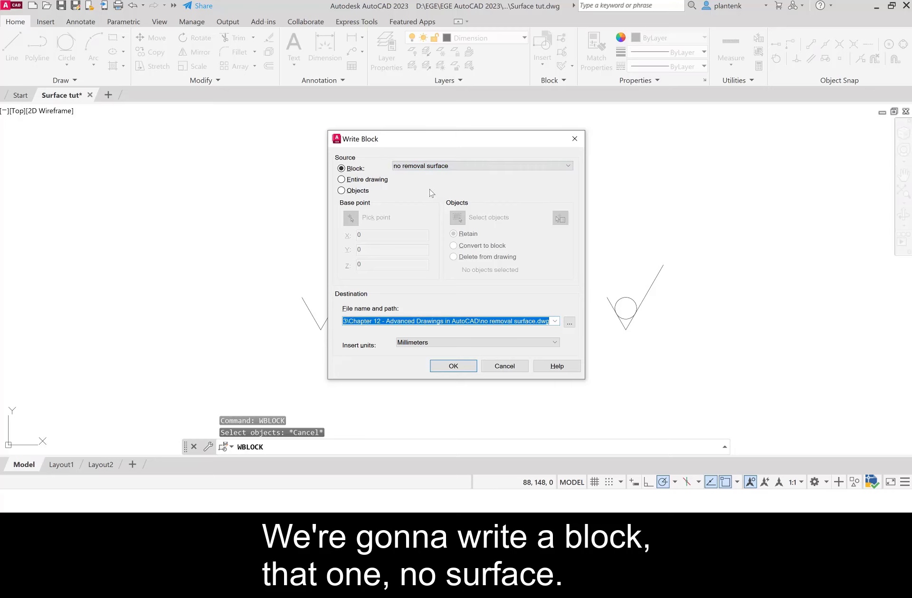
pyautogui.click(569, 322)
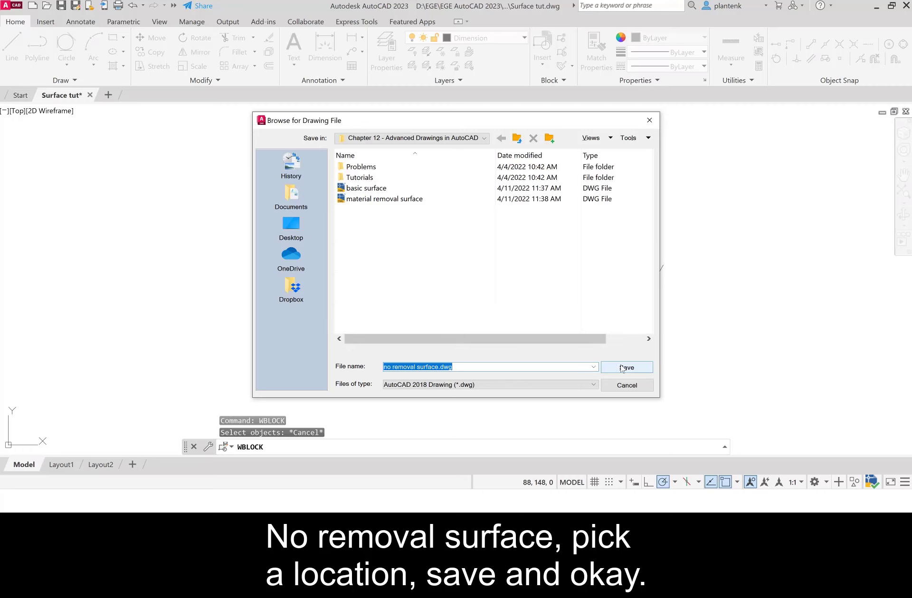
pyautogui.click(622, 368)
pyautogui.click(457, 365)
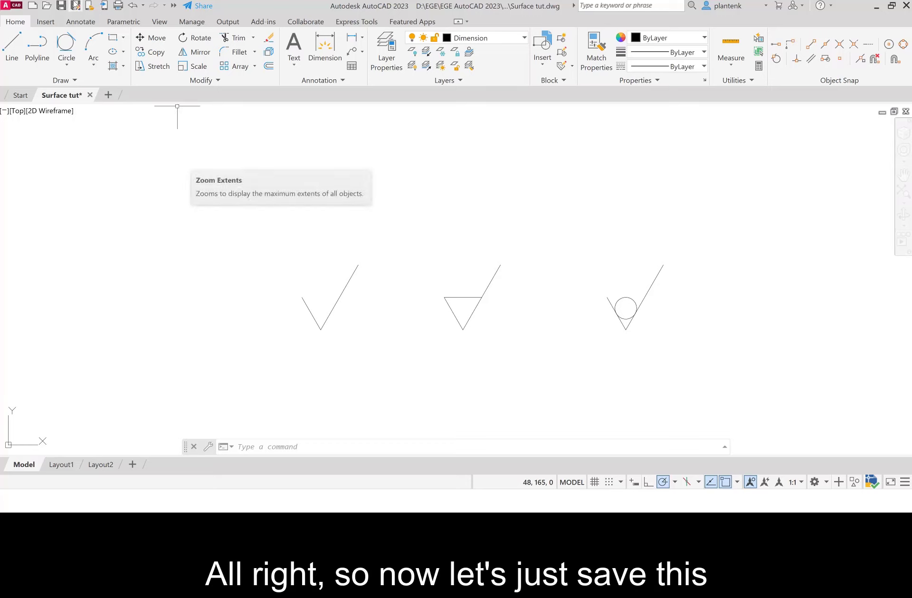
# Save the Surface tut drawing and close it
pyautogui.hotkey('ctrl', 's')
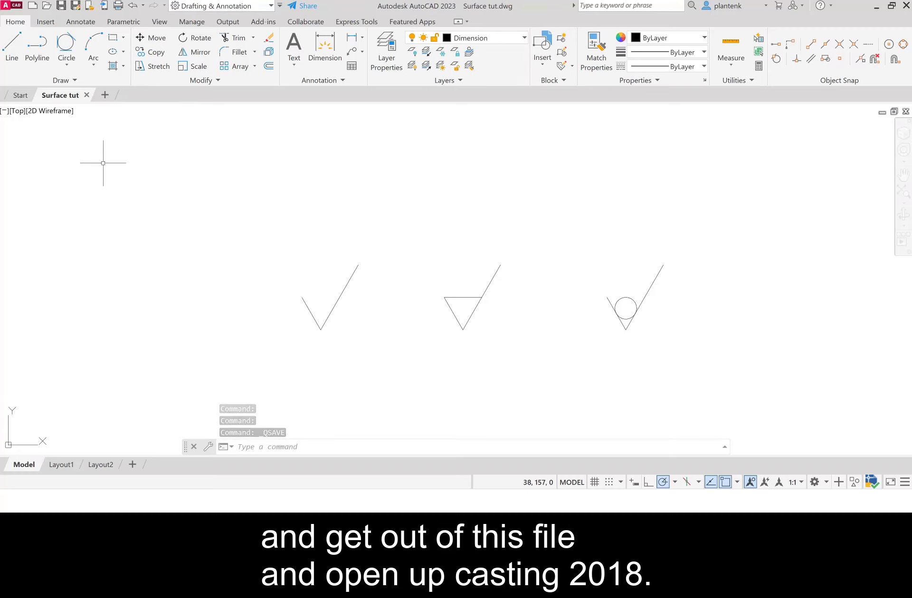
pyautogui.click(86, 96)
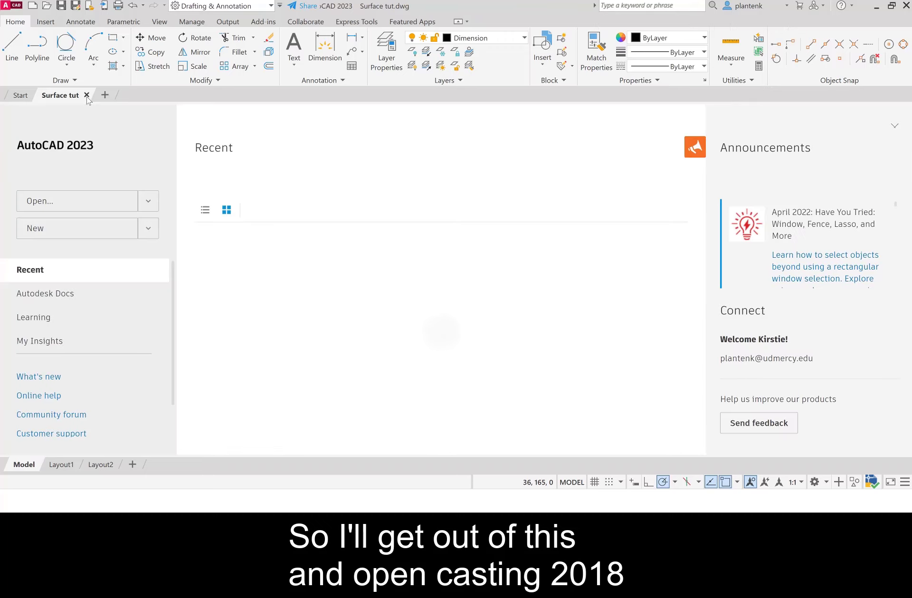
# Open the casting_2018 drawing from the "Surface texture" folder
pyautogui.click(47, 5)
pyautogui.click(516, 138)
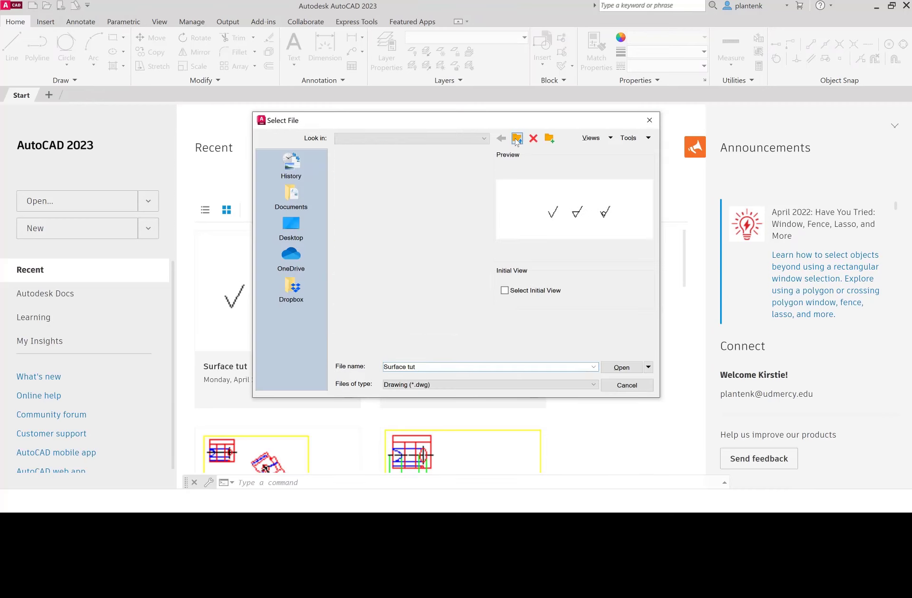
pyautogui.doubleClick(382, 178)
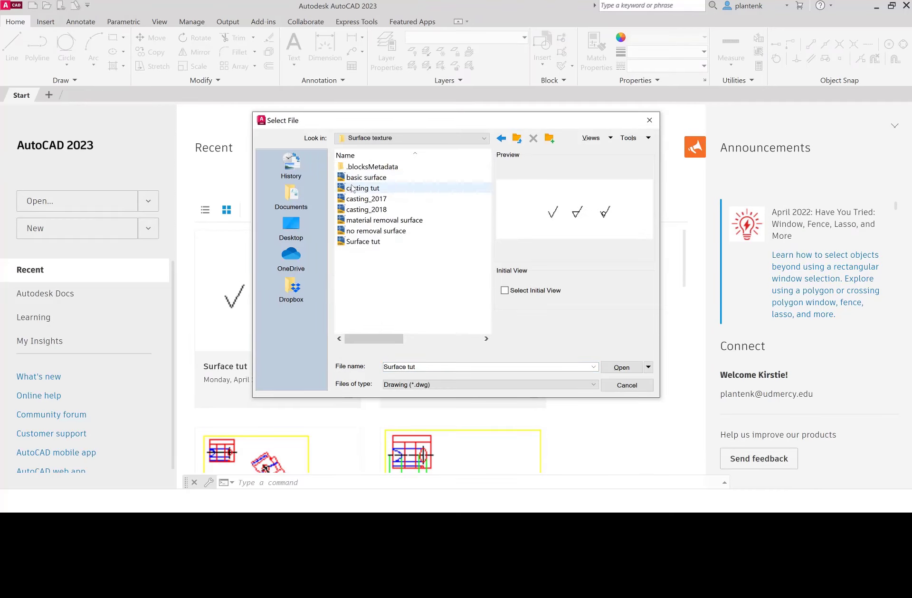
pyautogui.click(363, 211)
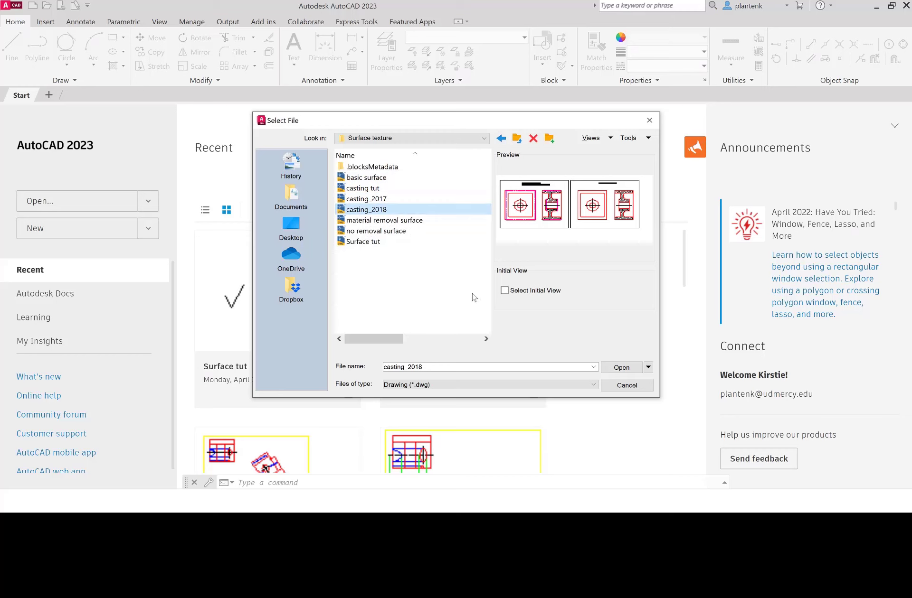
pyautogui.click(621, 368)
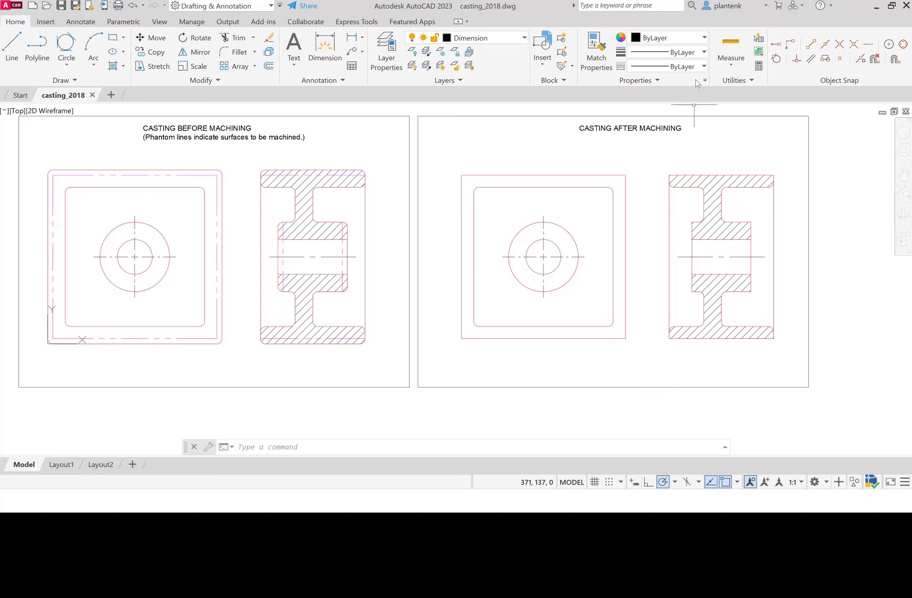
# Insert the "material removal surface" block at 1:1 annotation scale, using Nearest snap, on the square view's top edge under "CASTING AFTER MACHINING"
pyautogui.click(542, 51)
pyautogui.click(555, 123)
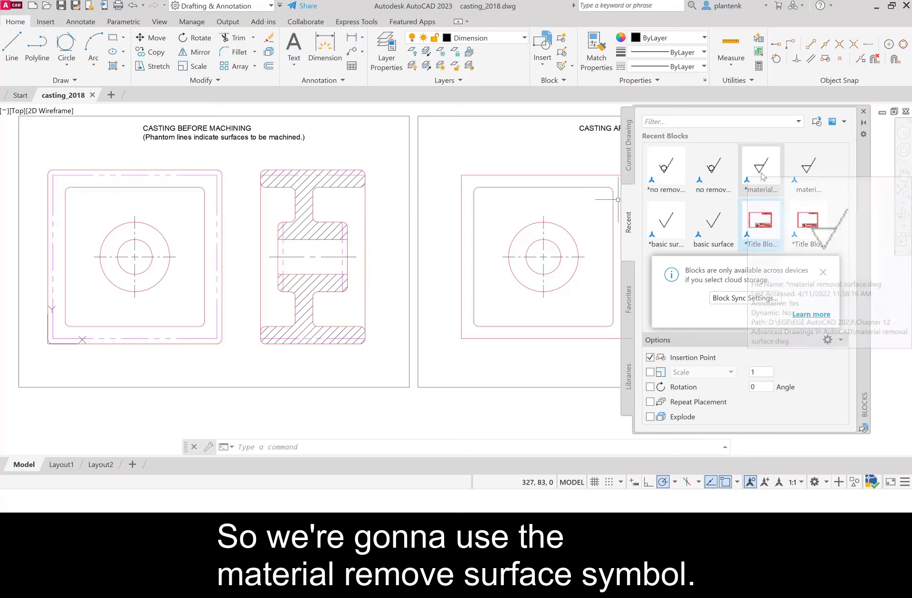
pyautogui.moveTo(763, 178)
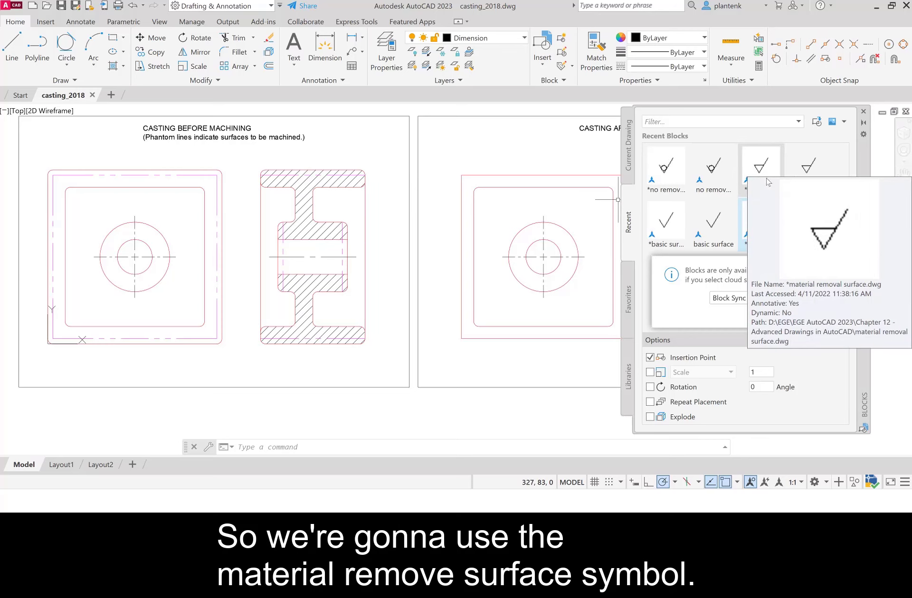
pyautogui.moveTo(805, 178)
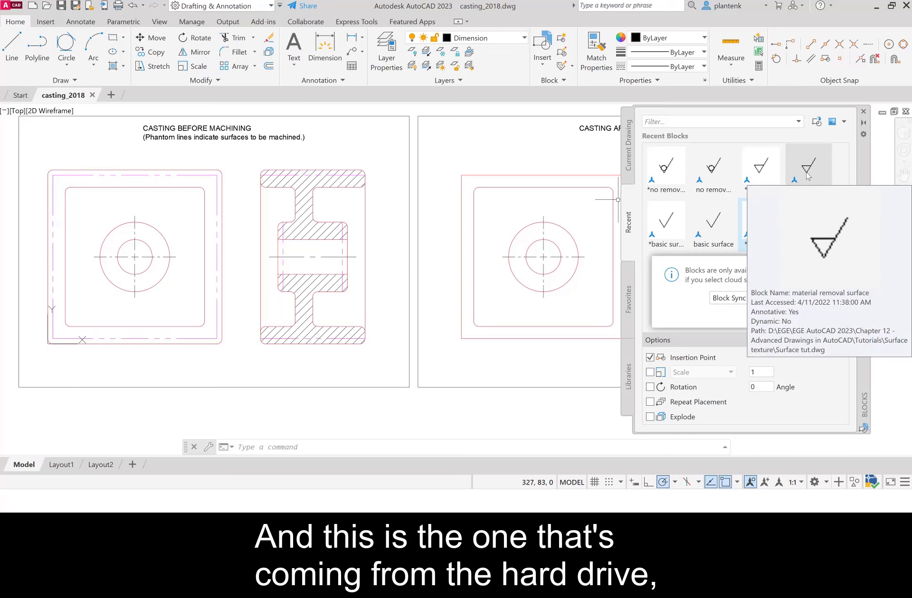
pyautogui.click(806, 176)
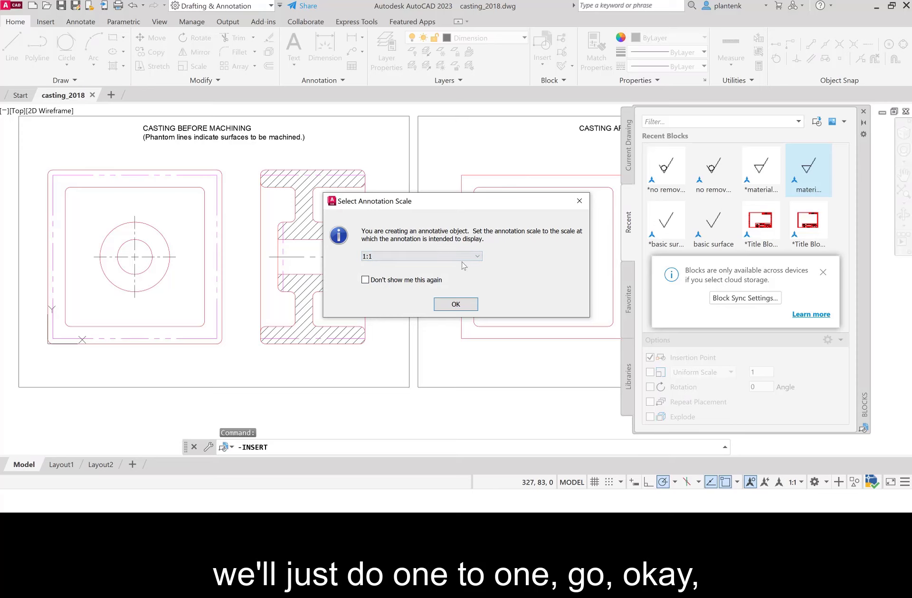
pyautogui.click(456, 304)
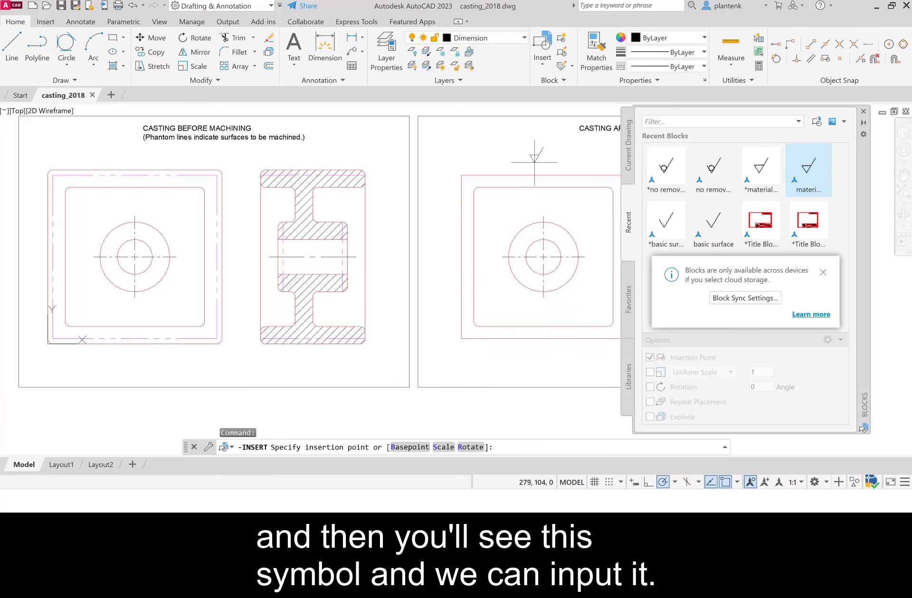
pyautogui.moveTo(534, 164)
pyautogui.mouseDown(button='middle')
pyautogui.moveTo(282, 200)
pyautogui.moveTo(295, 205)
pyautogui.mouseUp(button='middle')
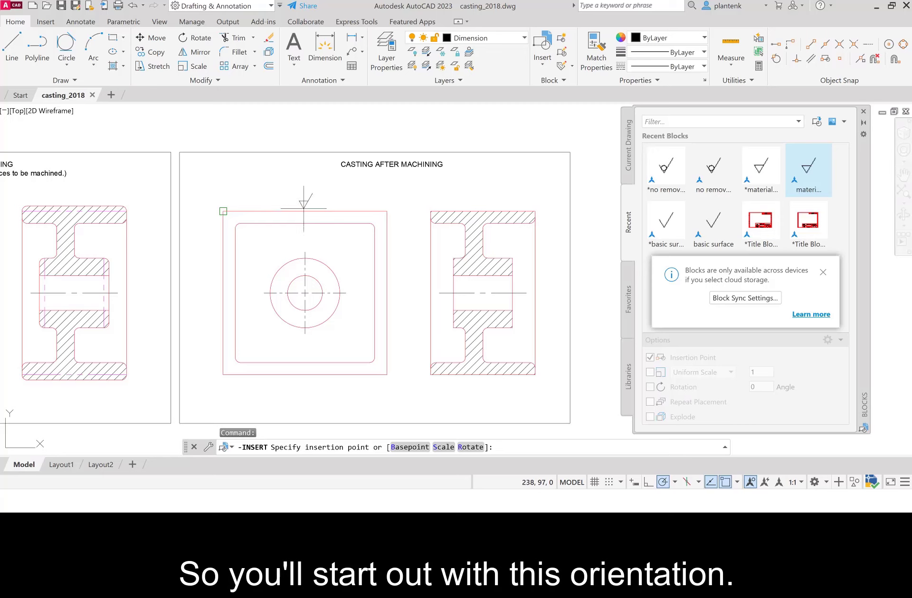
pyautogui.click(860, 59)
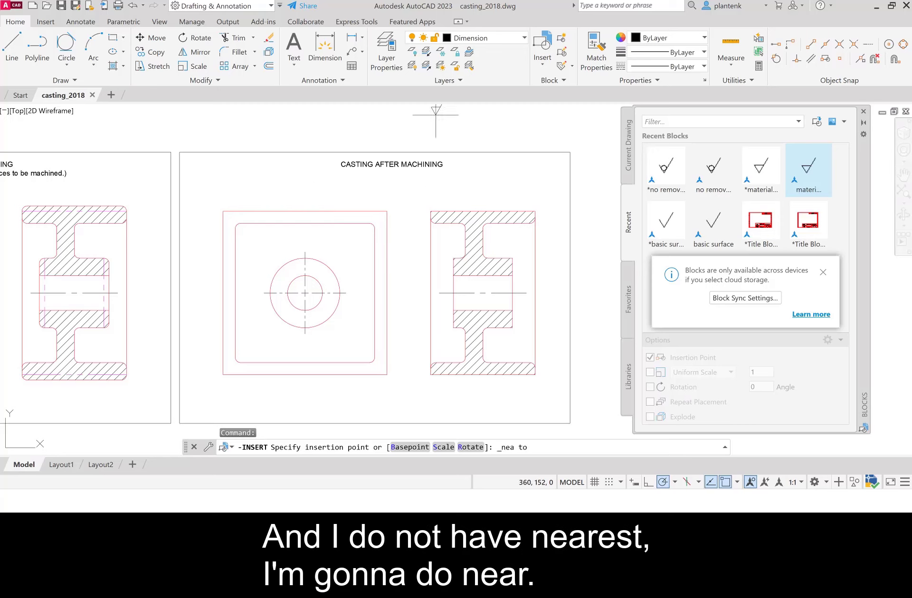
pyautogui.click(303, 210)
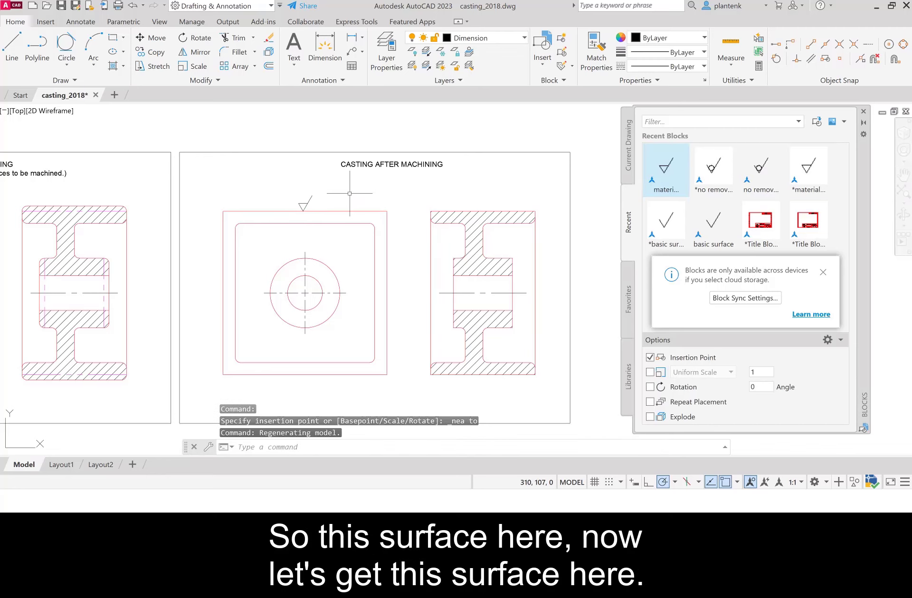
# Insert another "material removal surface" block with Nearest snap on the top edge of the machined casting's section view
pyautogui.click(860, 59)
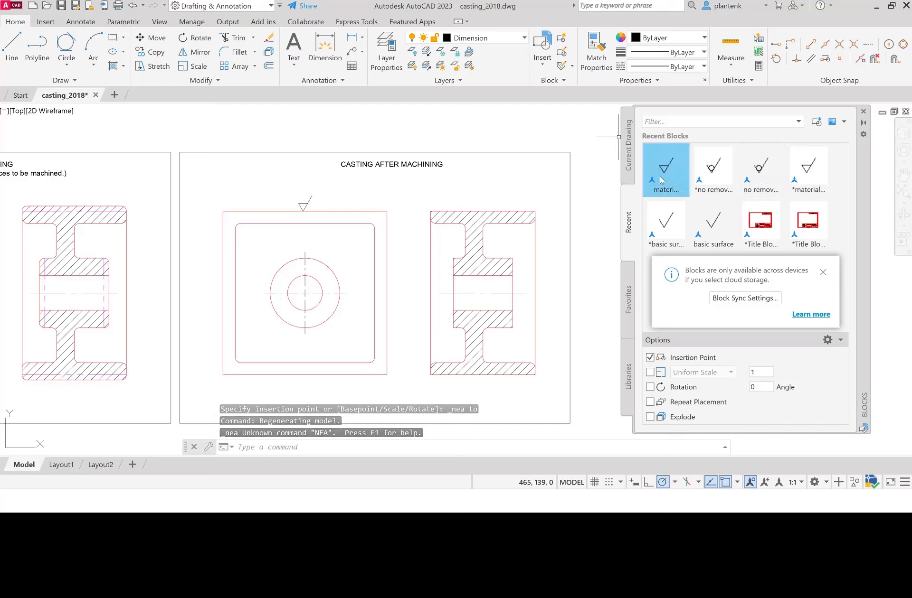
pyautogui.click(813, 171)
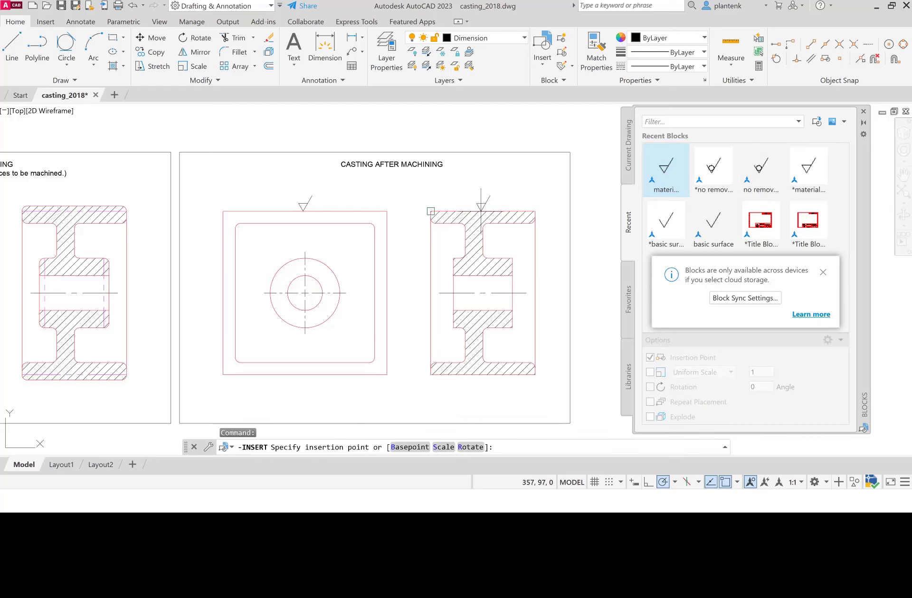
pyautogui.click(812, 60)
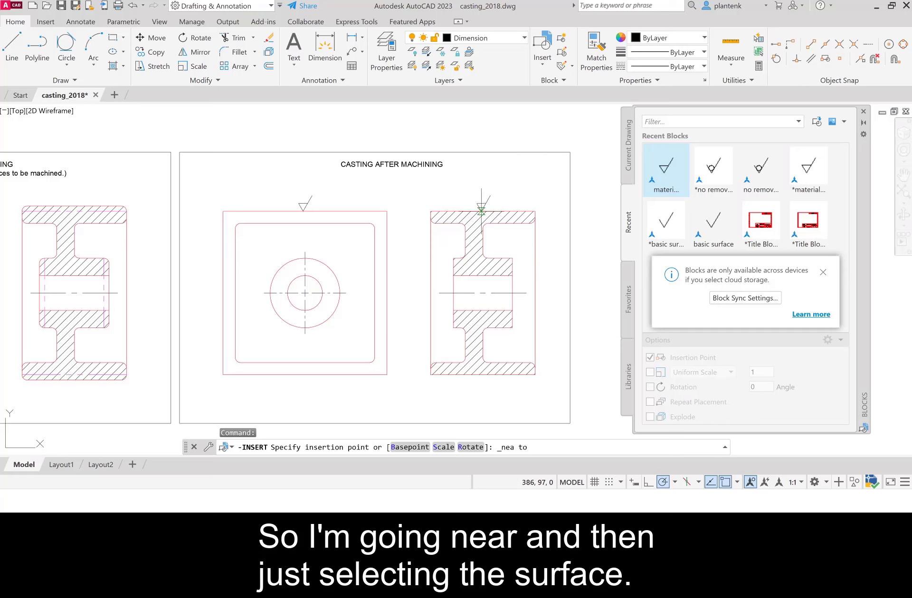
pyautogui.click(481, 209)
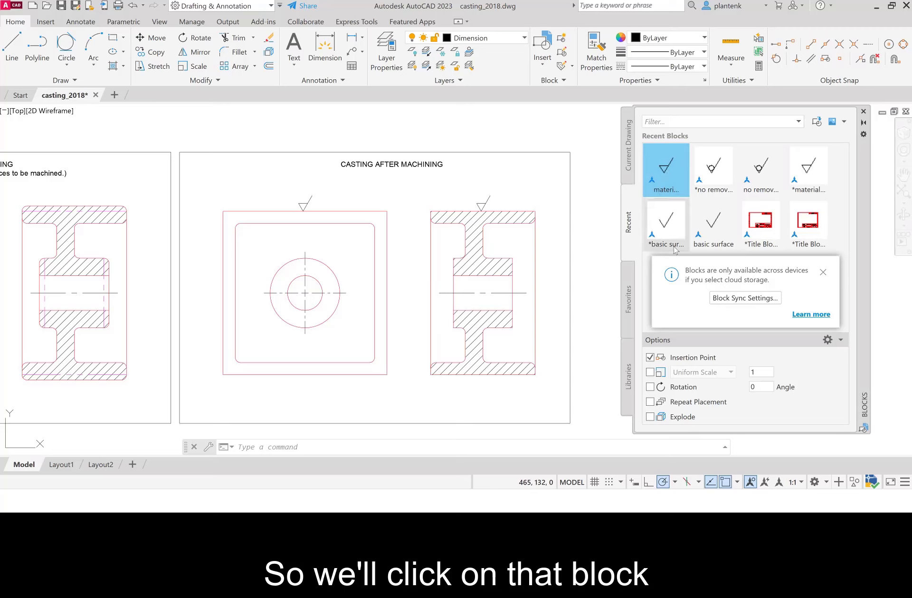
# Set the block rotation to 90 degrees and insert the material removal symbol with Nearest snap on the machined casting's square view, left edge
pyautogui.click(650, 388)
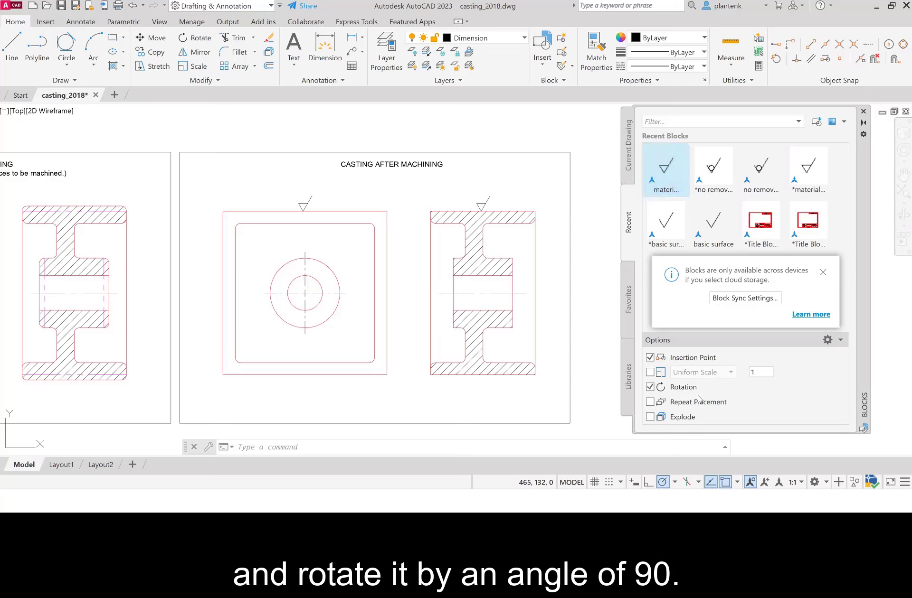
pyautogui.click(650, 387)
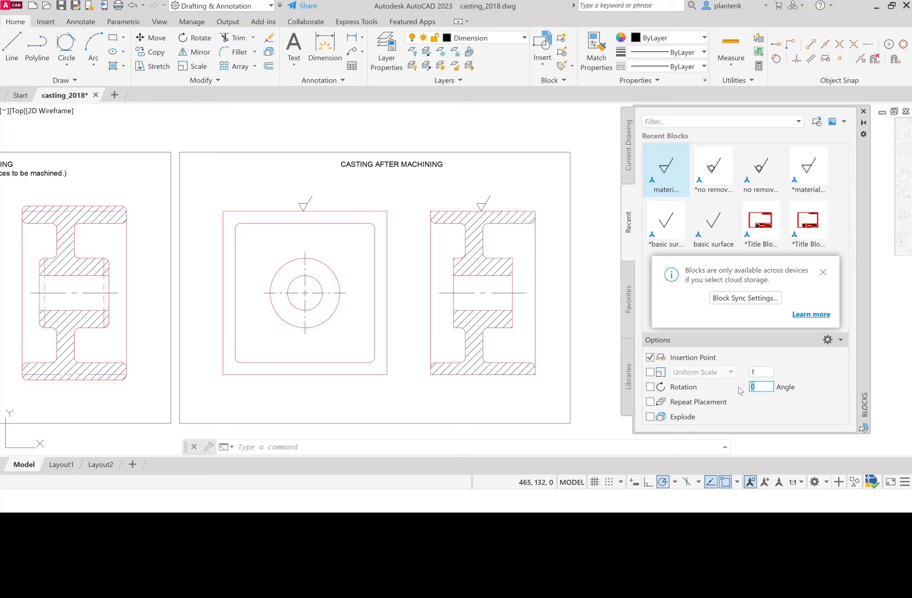
pyautogui.moveTo(528, 300)
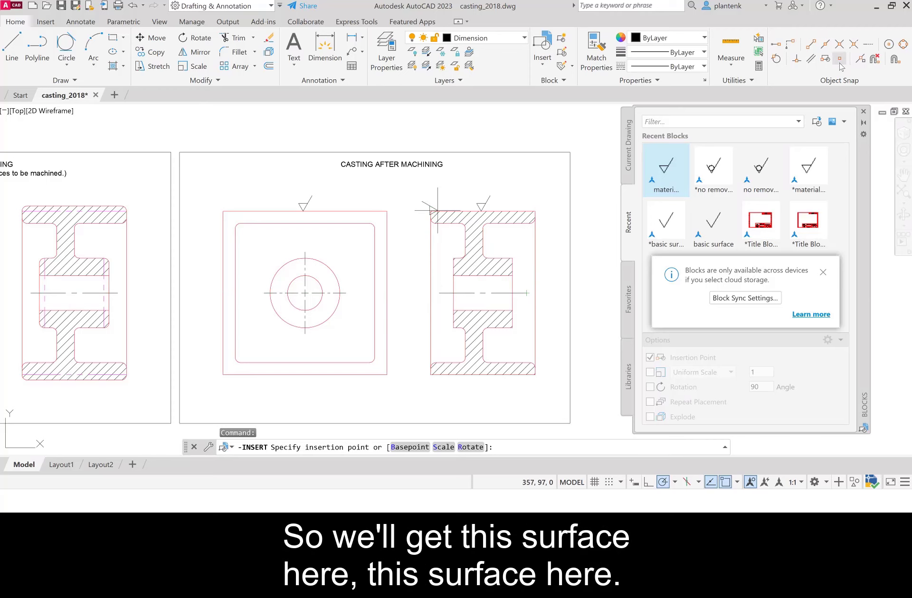
pyautogui.click(860, 58)
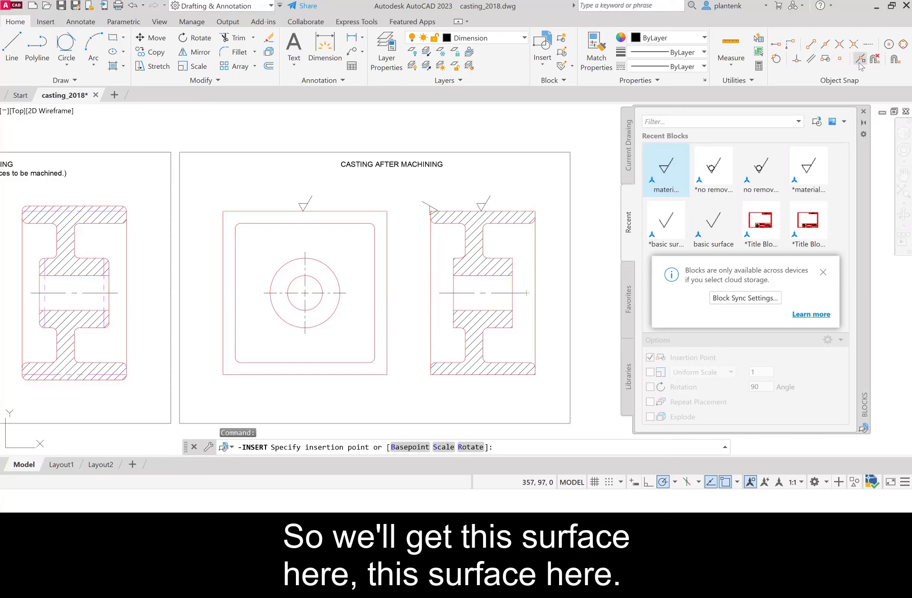
pyautogui.click(222, 287)
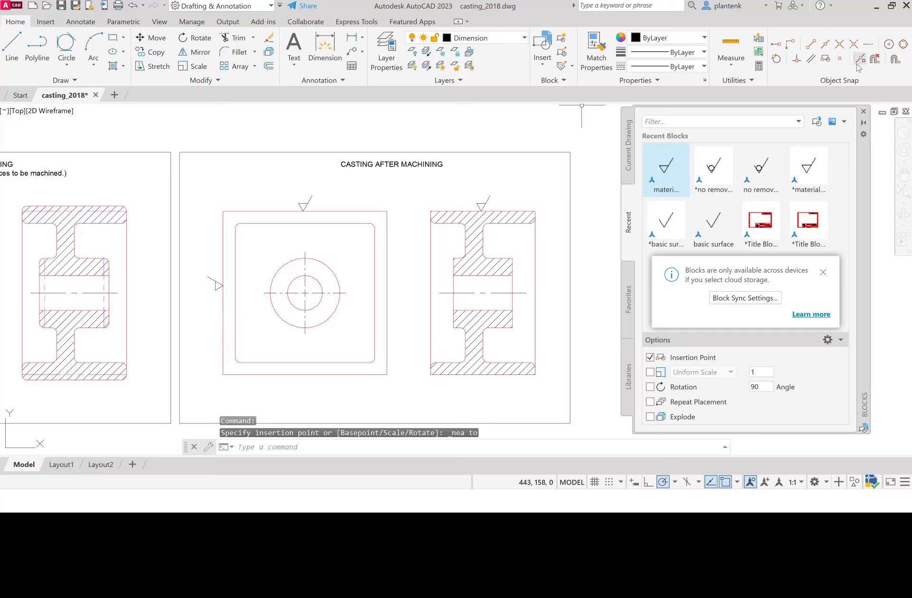
# Insert another material removal symbol at 90 degrees with Nearest snap on the left hub face of the machined casting's section view
pyautogui.click(665, 169)
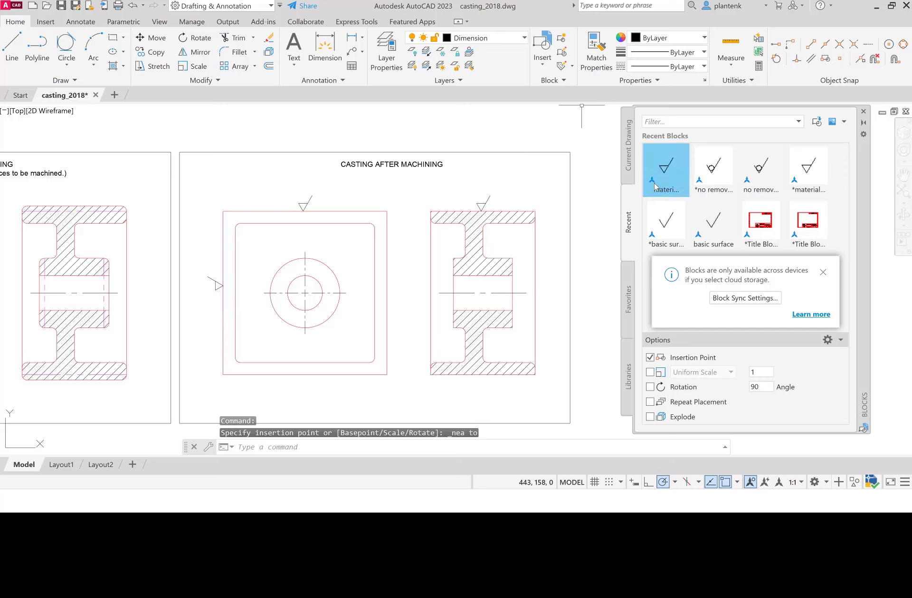
pyautogui.click(860, 58)
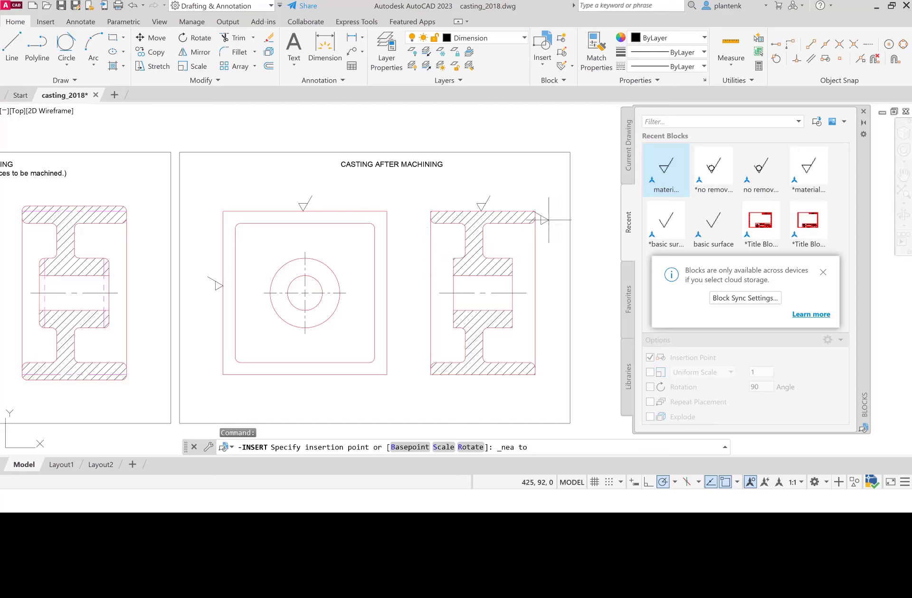
pyautogui.click(453, 269)
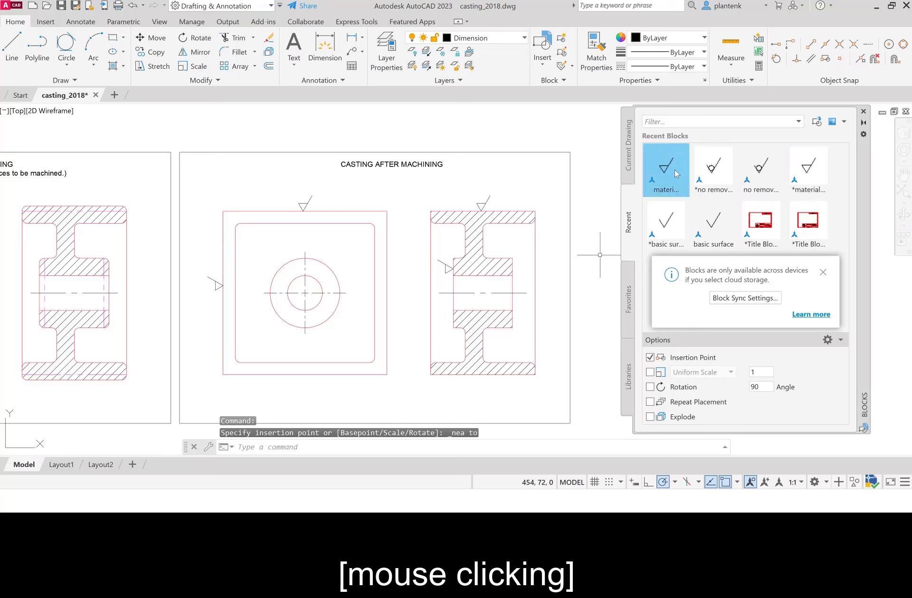
# Set the block rotation to 180 degrees and insert the material removal symbol with Nearest snap on the machined casting's square view, bottom edge
pyautogui.moveTo(689, 177)
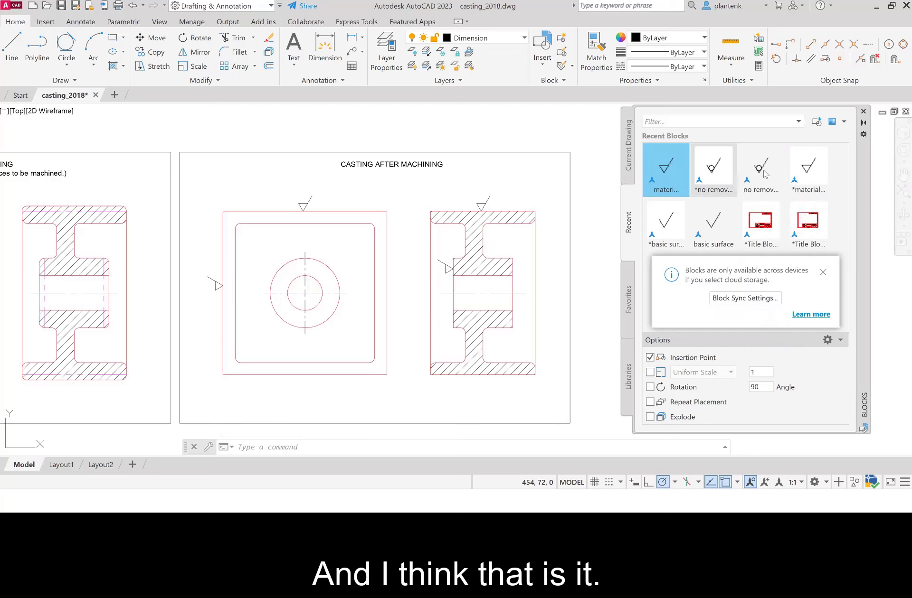
pyautogui.moveTo(765, 387); pyautogui.dragTo(748, 391)
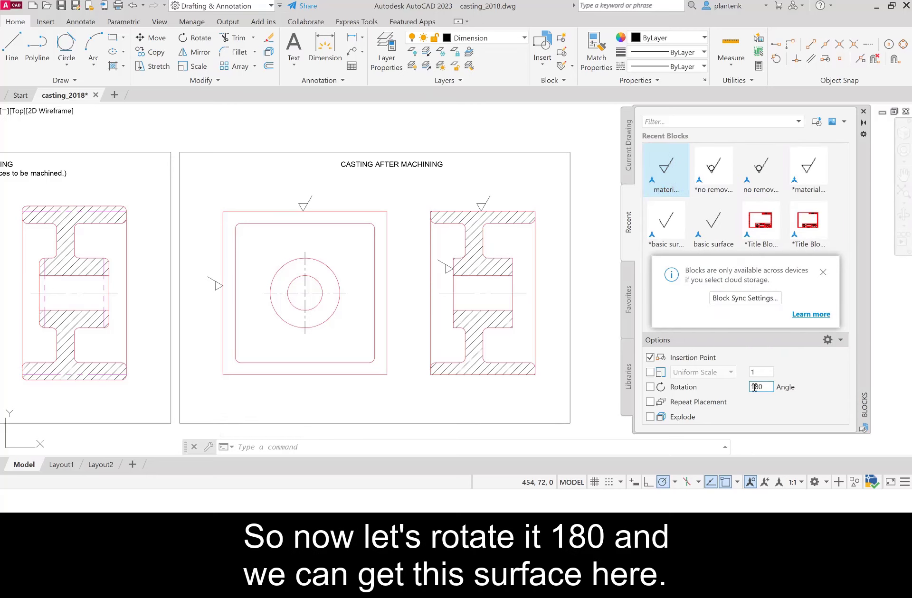
pyautogui.moveTo(543, 270)
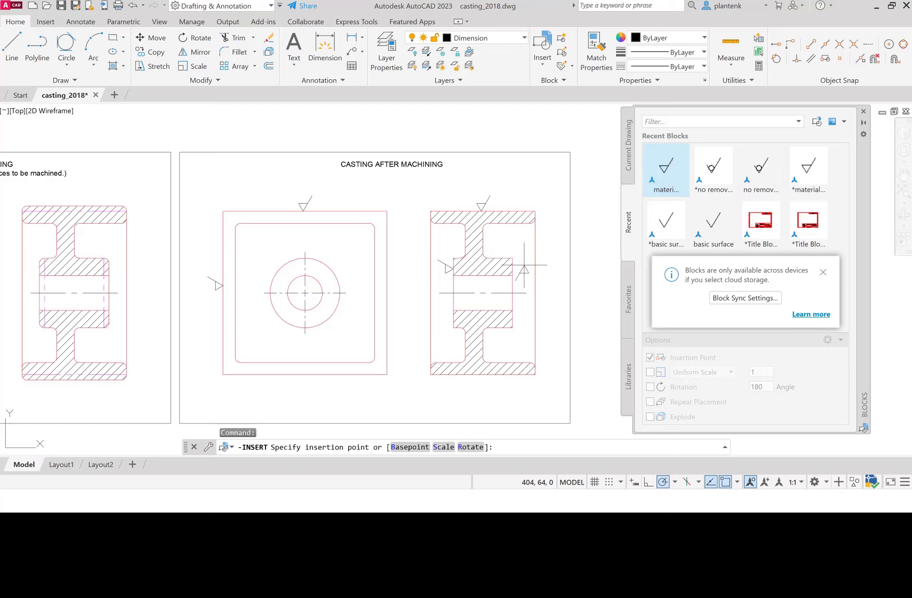
pyautogui.click(860, 60)
pyautogui.click(305, 375)
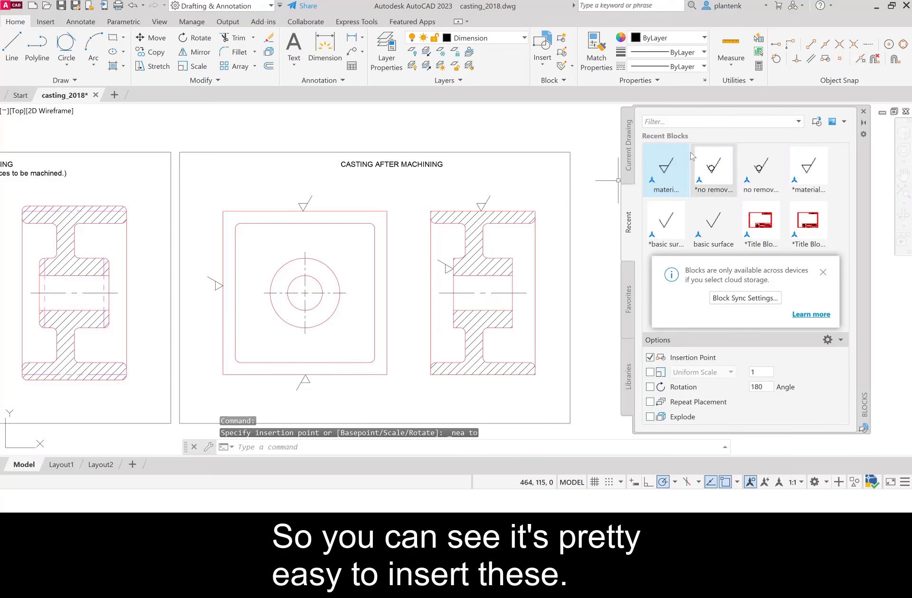
# Insert another material removal symbol at 180 degrees with Nearest snap on the bottom edge of the machined casting's section view
pyautogui.click(678, 171)
pyautogui.click(860, 59)
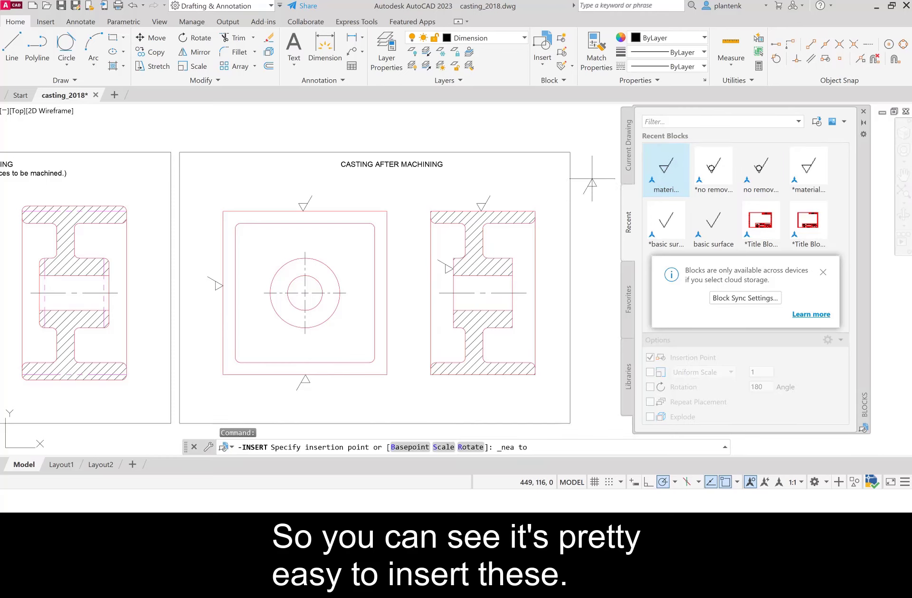
pyautogui.click(476, 375)
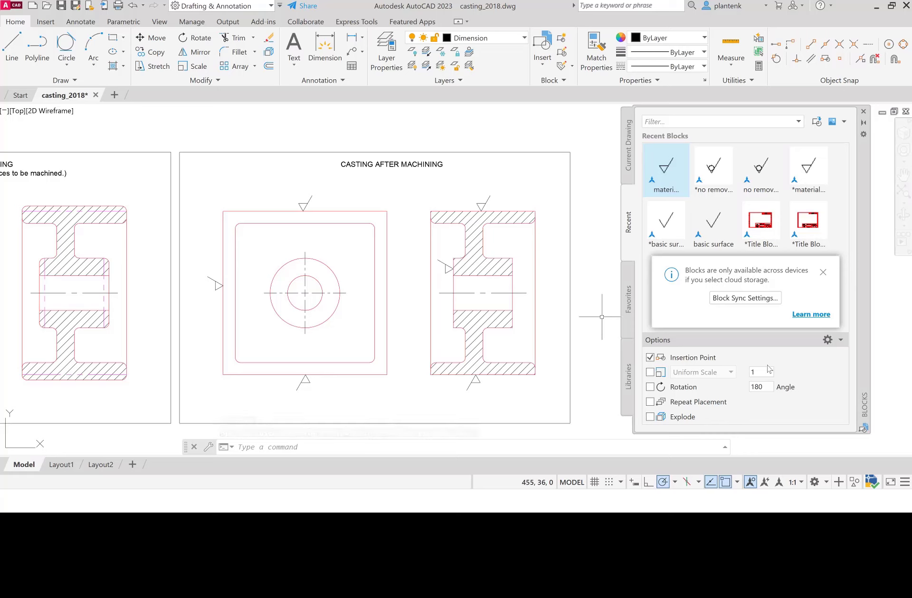
# Set the block rotation to 270 degrees and insert the material removal symbol with Nearest snap on the section view's right hub face
pyautogui.doubleClick(762, 388)
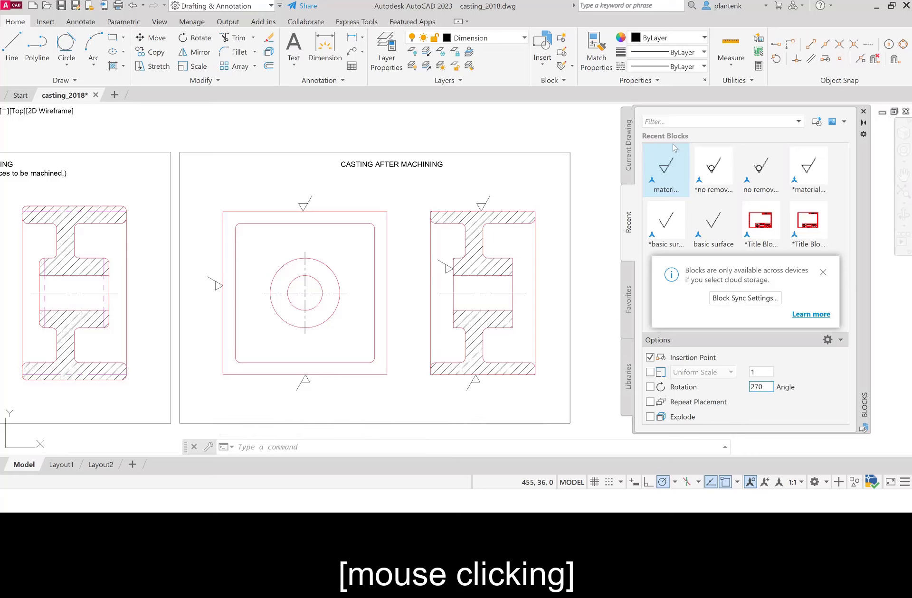
pyautogui.click(666, 168)
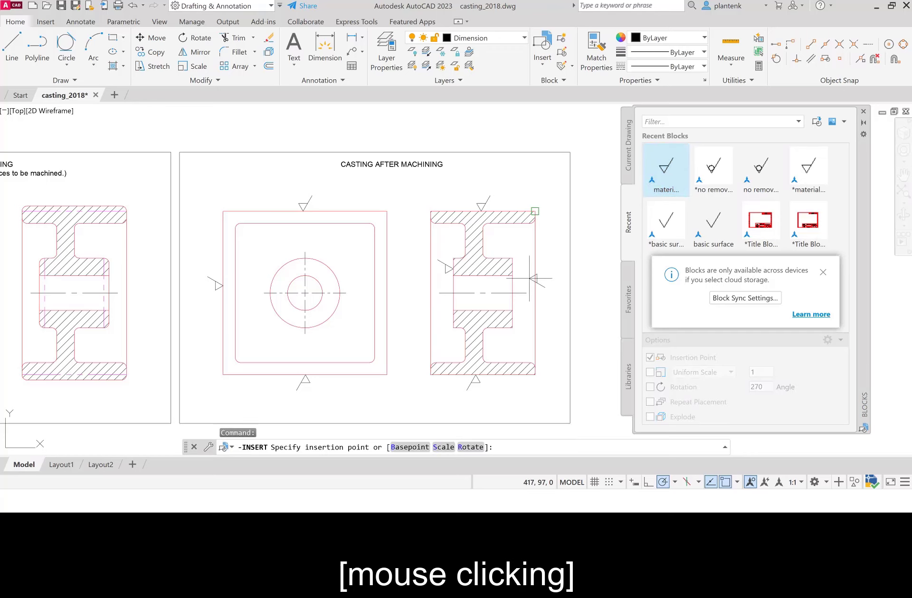
pyautogui.click(860, 59)
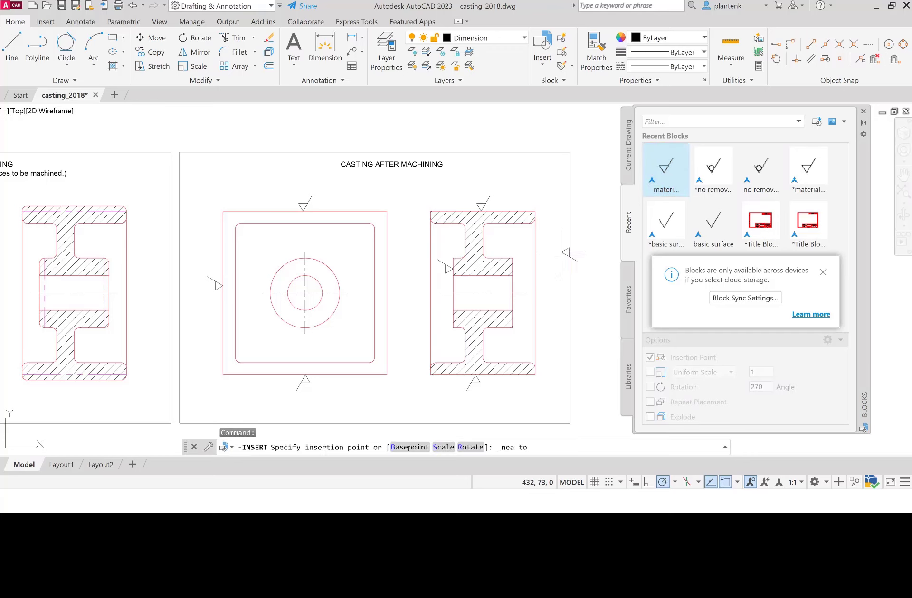
pyautogui.click(512, 319)
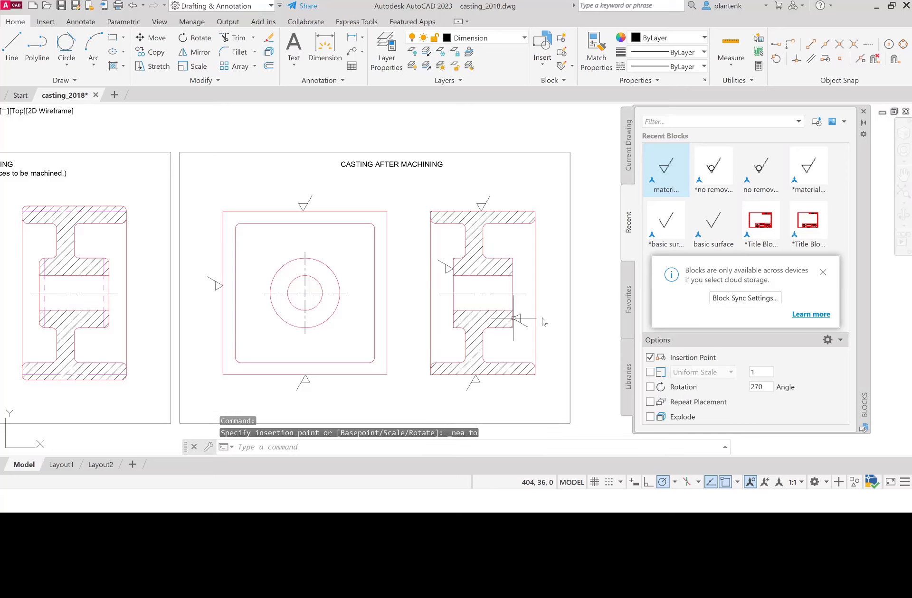
# Insert another material removal symbol at 270 degrees with Nearest snap on the right edge of the machined casting's square view
pyautogui.click(686, 169)
pyautogui.click(859, 59)
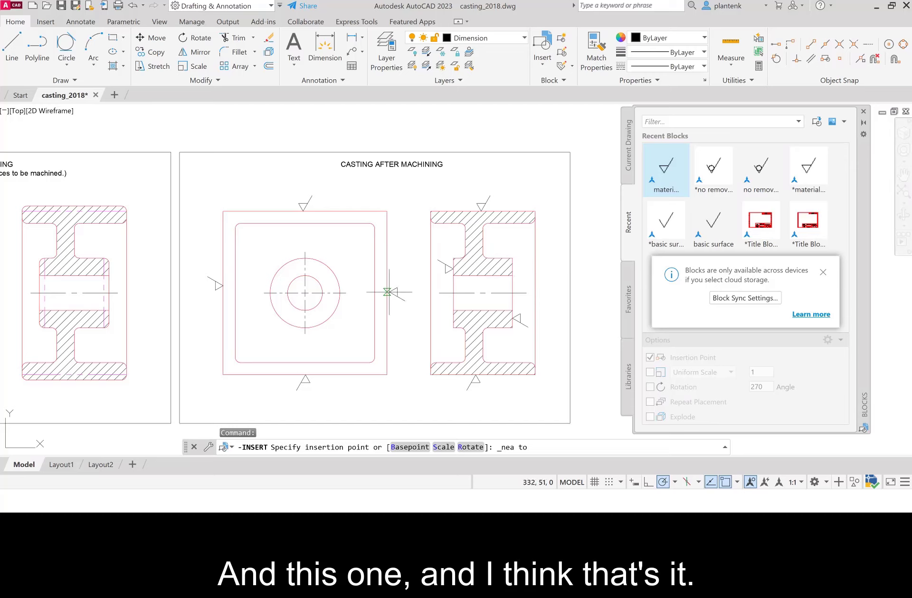
pyautogui.click(387, 292)
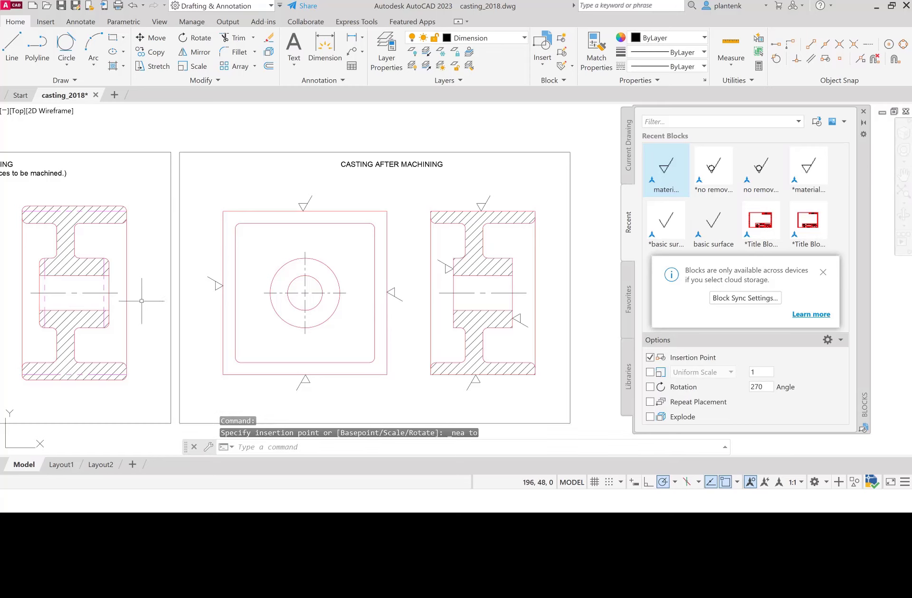
pyautogui.moveTo(144, 299); pyautogui.dragTo(149, 300, button='middle')
pyautogui.moveTo(416, 277); pyautogui.dragTo(436, 281, button='middle')
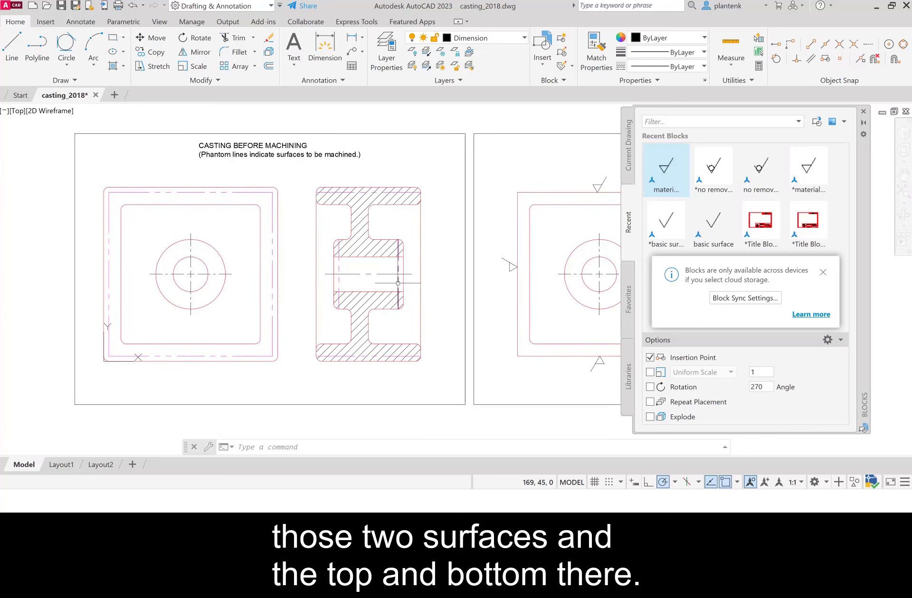
pyautogui.moveTo(497, 291)
pyautogui.mouseDown(button='middle')
pyautogui.moveTo(209, 295)
pyautogui.moveTo(174, 317)
pyautogui.mouseUp(button='middle')
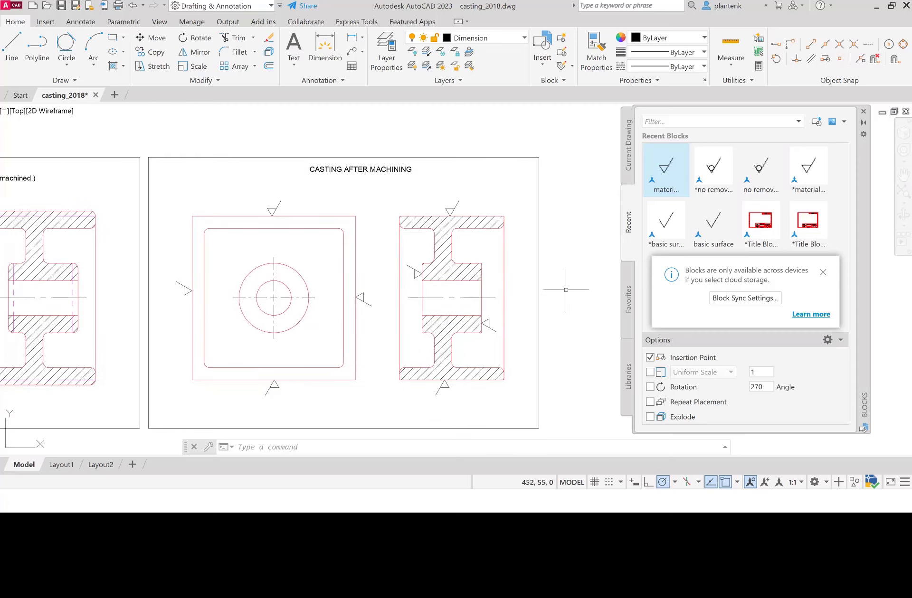